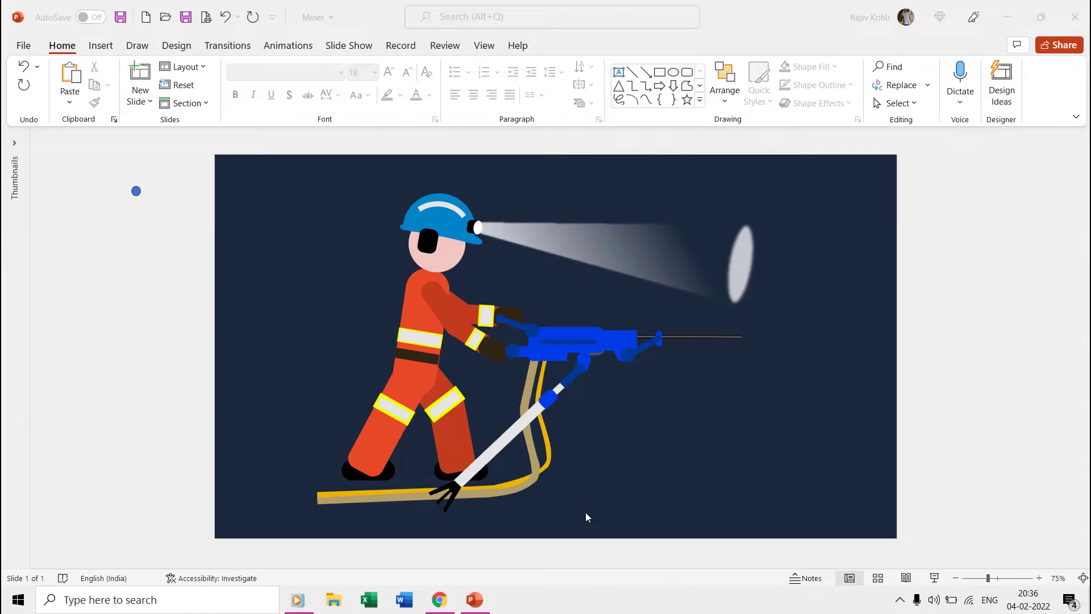
- Bring the Chrome window with the CodePen 'Miner w/ Jackleg' animation to the front
click(445, 600)
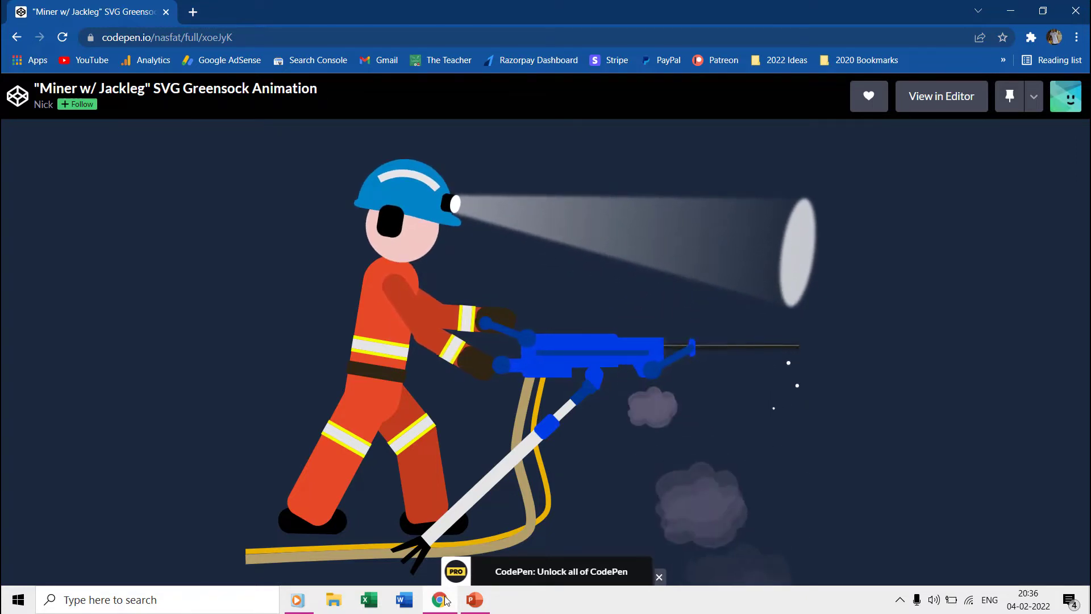
- Open the miner pen in CodePen's editor and scroll through its HTML, CSS and JS code
click(940, 103)
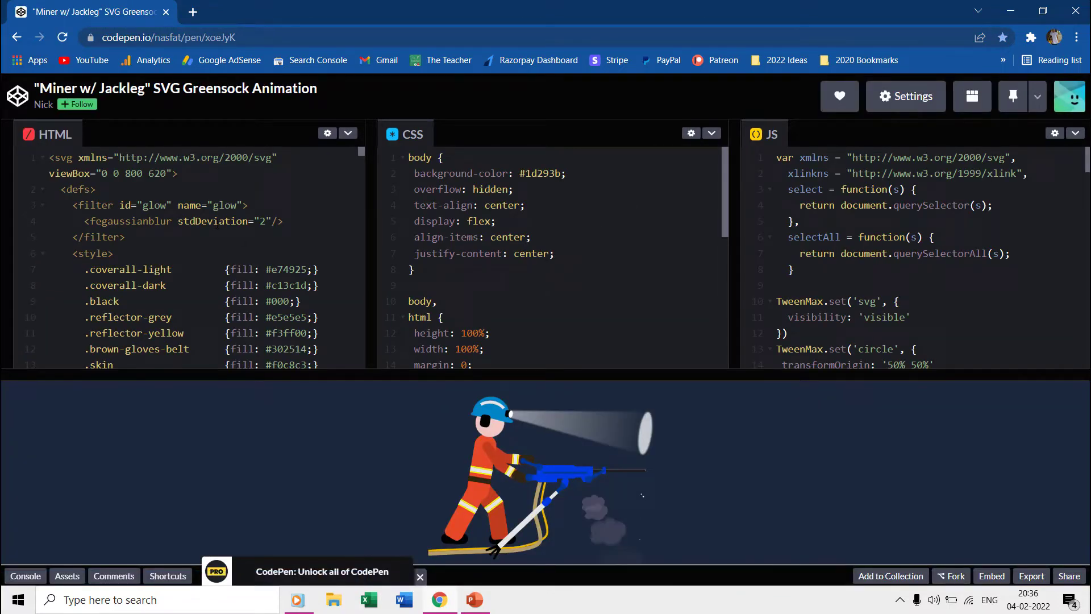
scroll(218, 231, down, 5)
scroll(219, 230, down, 10)
scroll(551, 255, down, 10)
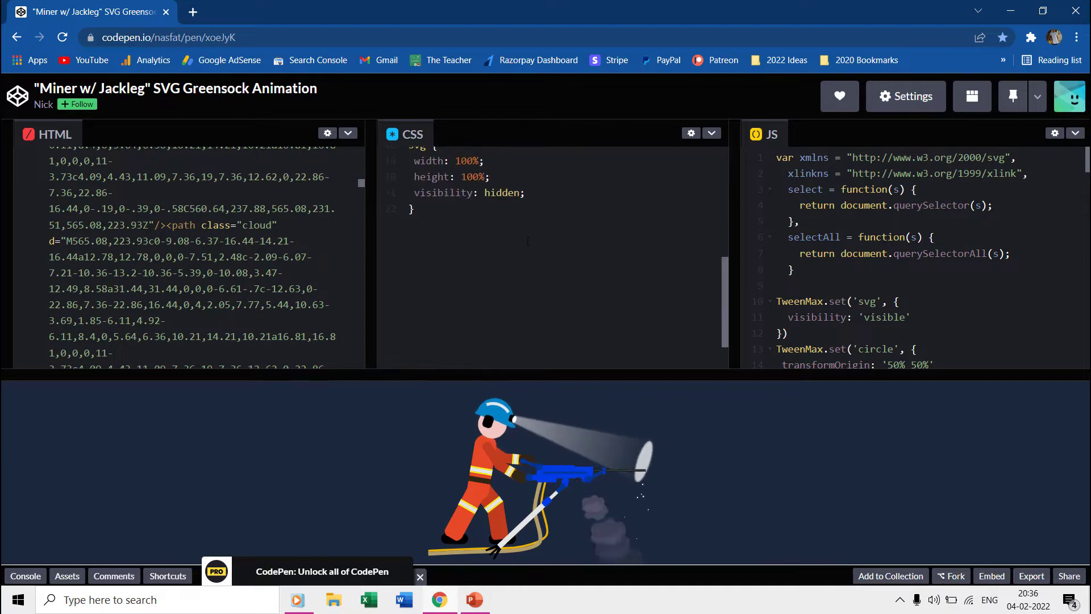
scroll(914, 256, down, 15)
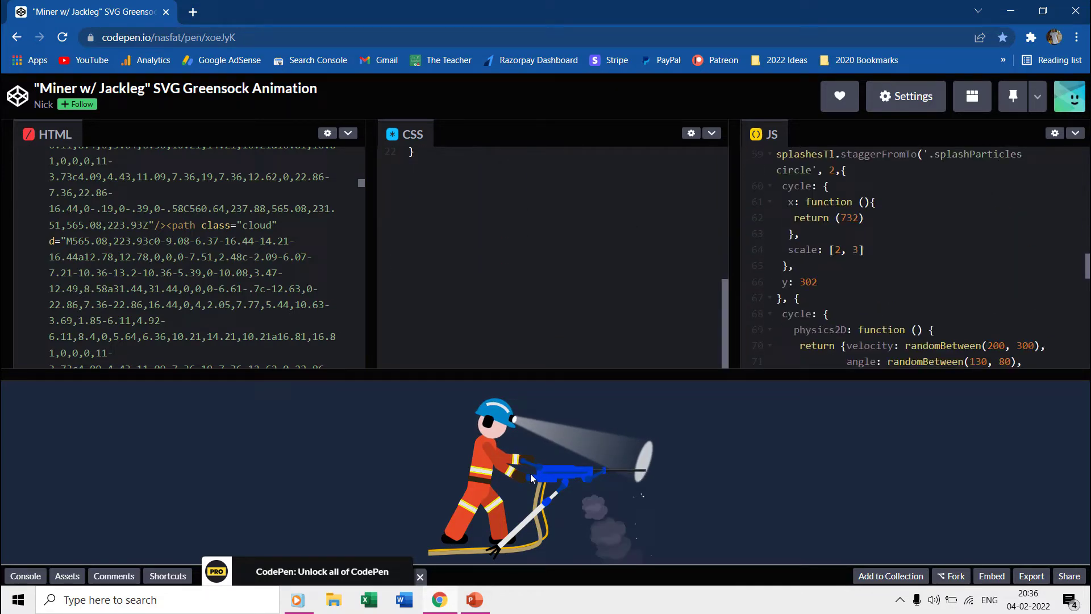
scroll(218, 256, down, 10)
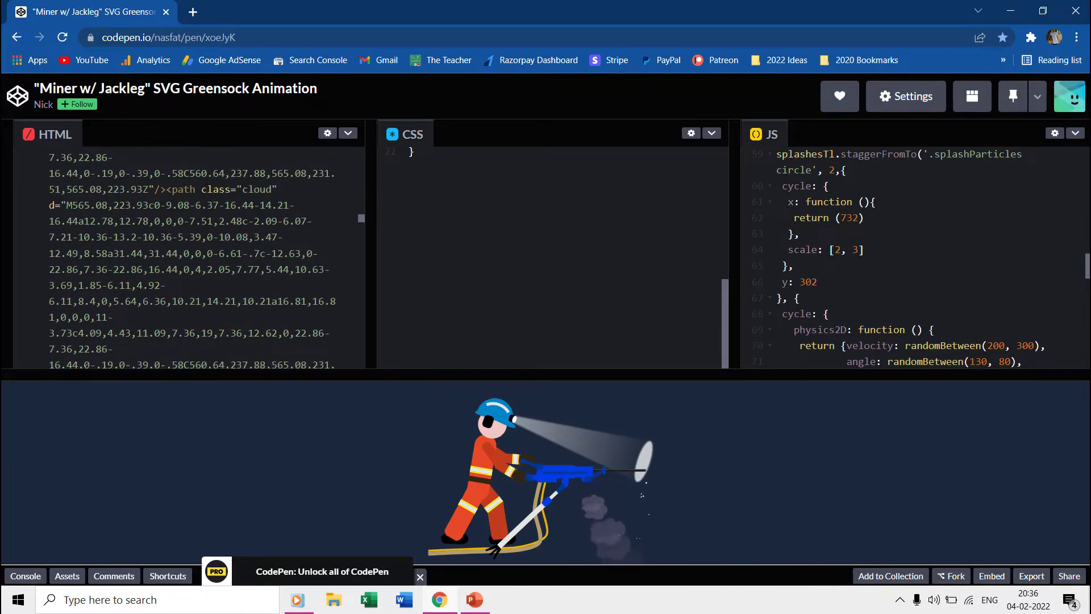
scroll(218, 256, down, 5)
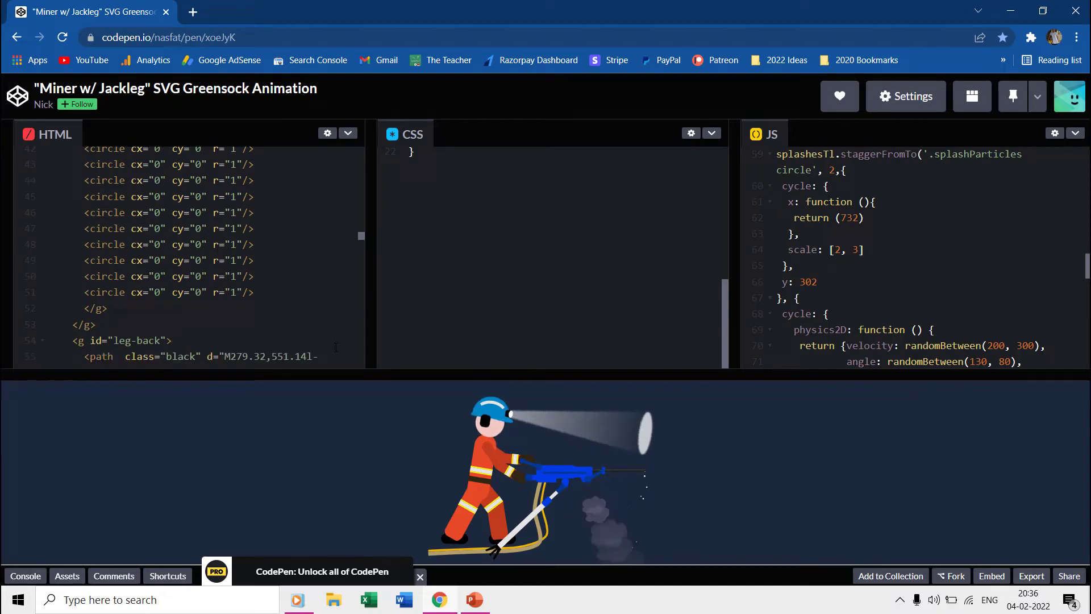
- Back on the slide, pull the miner's head, drill, hose and arm apart, then undo to reassemble
click(1075, 10)
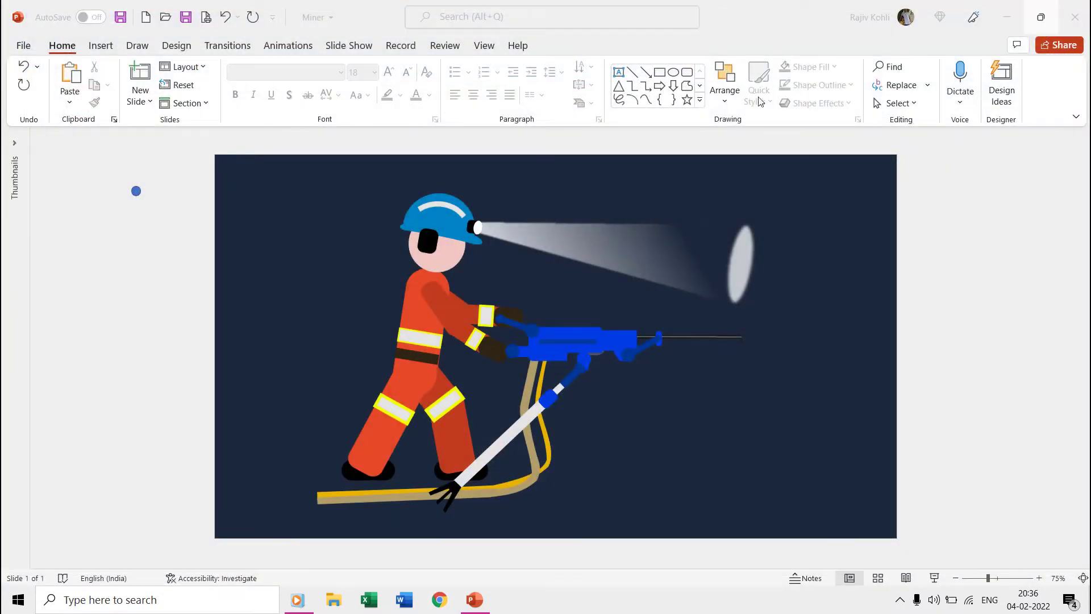
drag(441, 215, 306, 444)
click(301, 449)
drag(397, 341, 456, 366)
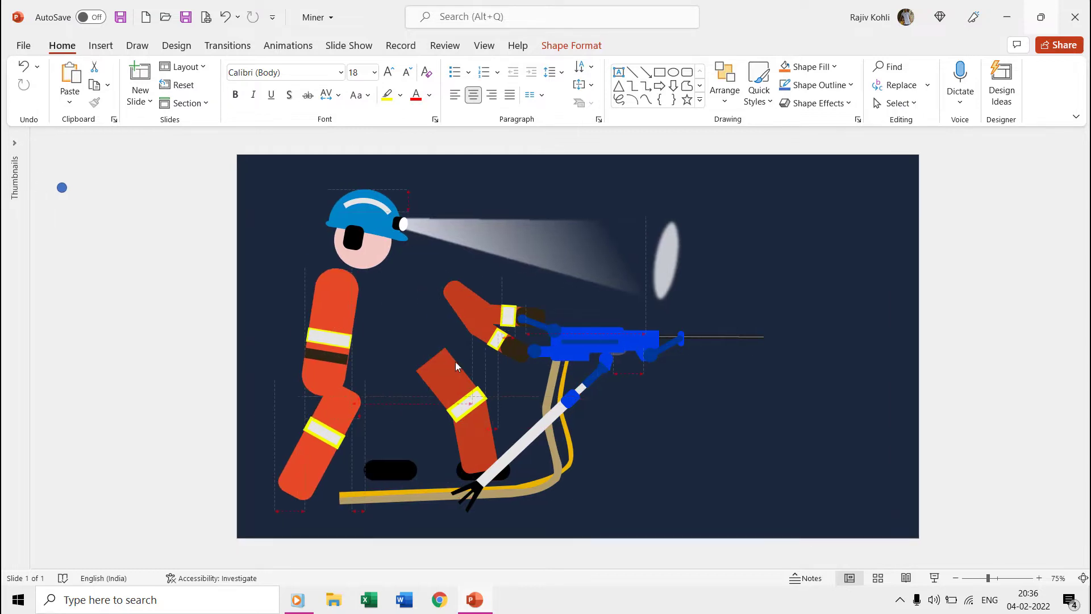
drag(602, 341, 721, 352)
click(564, 453)
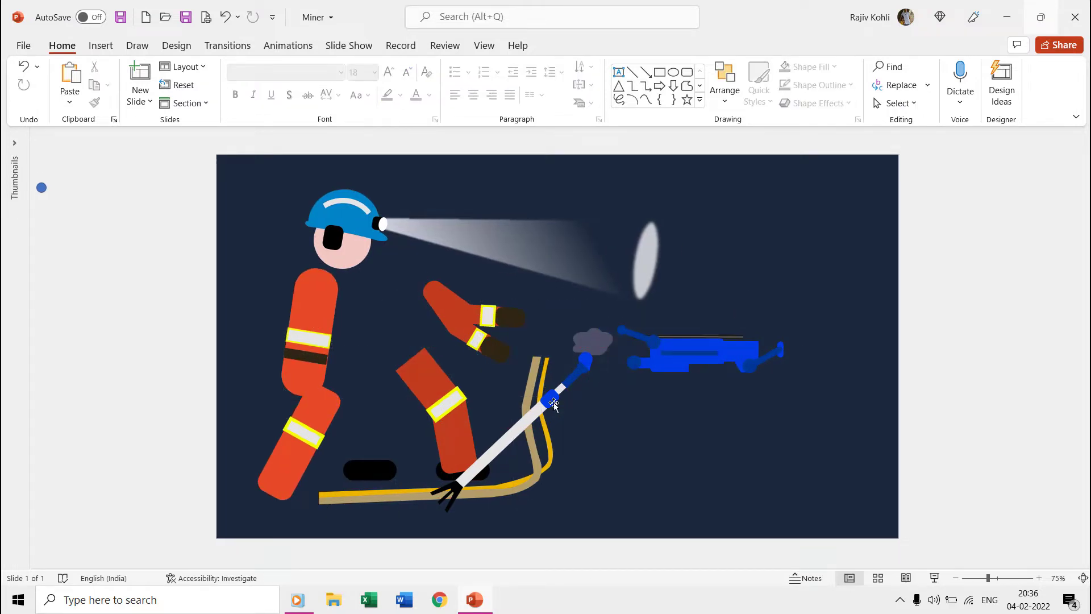
drag(554, 405, 590, 474)
drag(466, 287, 428, 320)
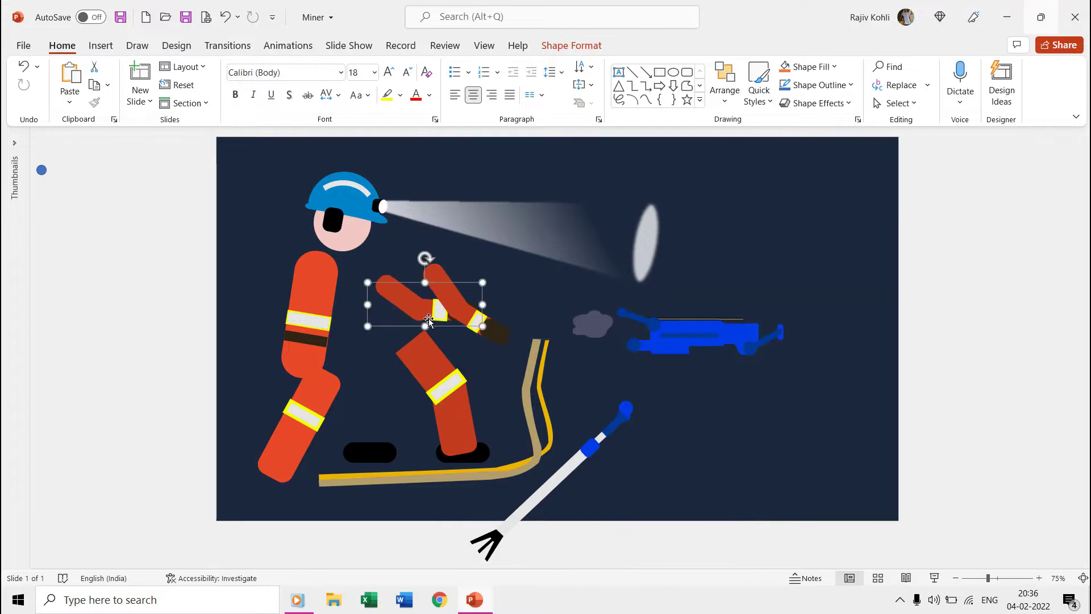
key(ctrl+z)
key(ctrl+z)
key(ctrl+z)
key(ctrl+z)
key(ctrl+z)
key(ctrl+z)
key(ctrl+z)
key(ctrl+z)
key(ctrl+z)
key(ctrl+z)
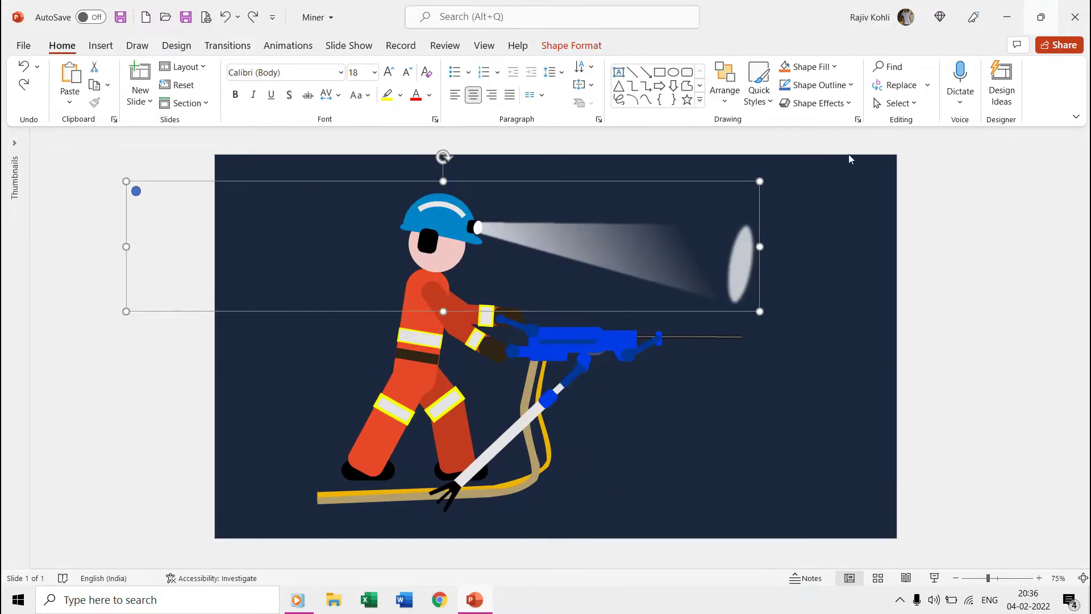
- Show the Selection Pane listing all slide objects and select Jackleg Machine
click(895, 106)
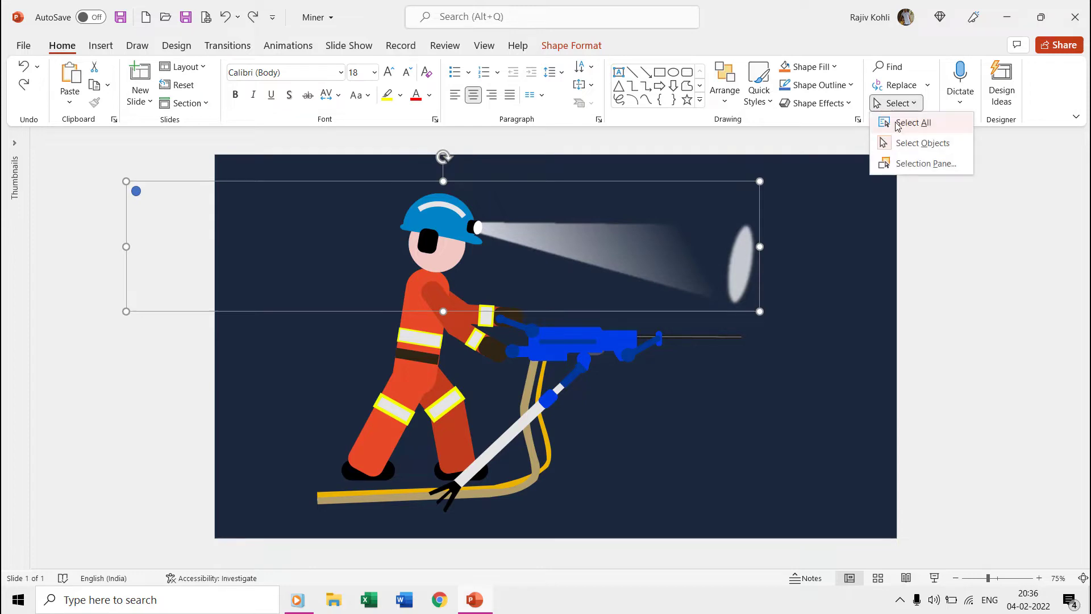
click(924, 163)
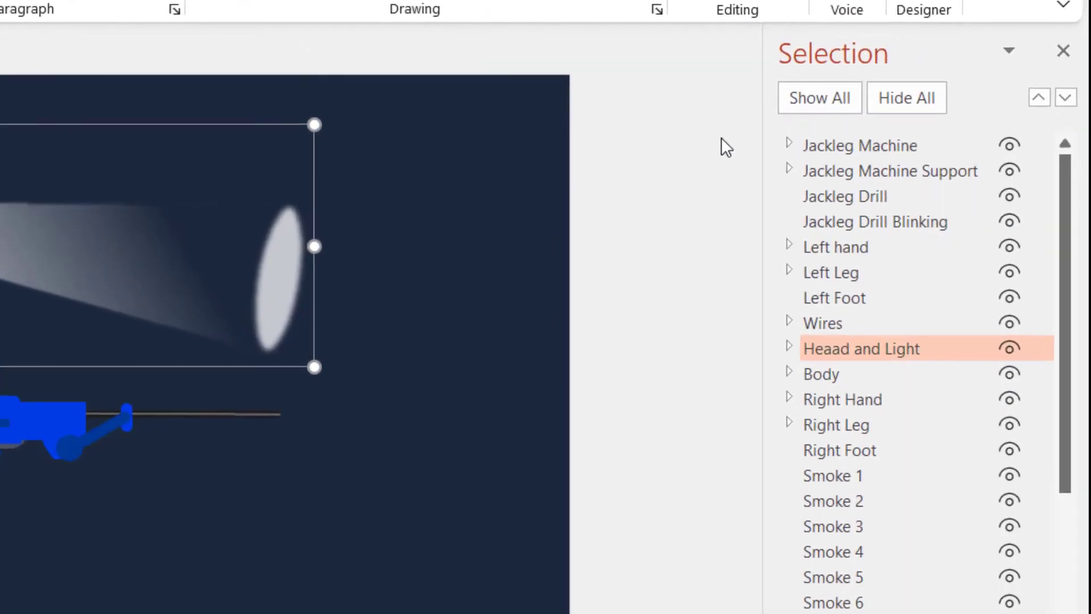
click(832, 189)
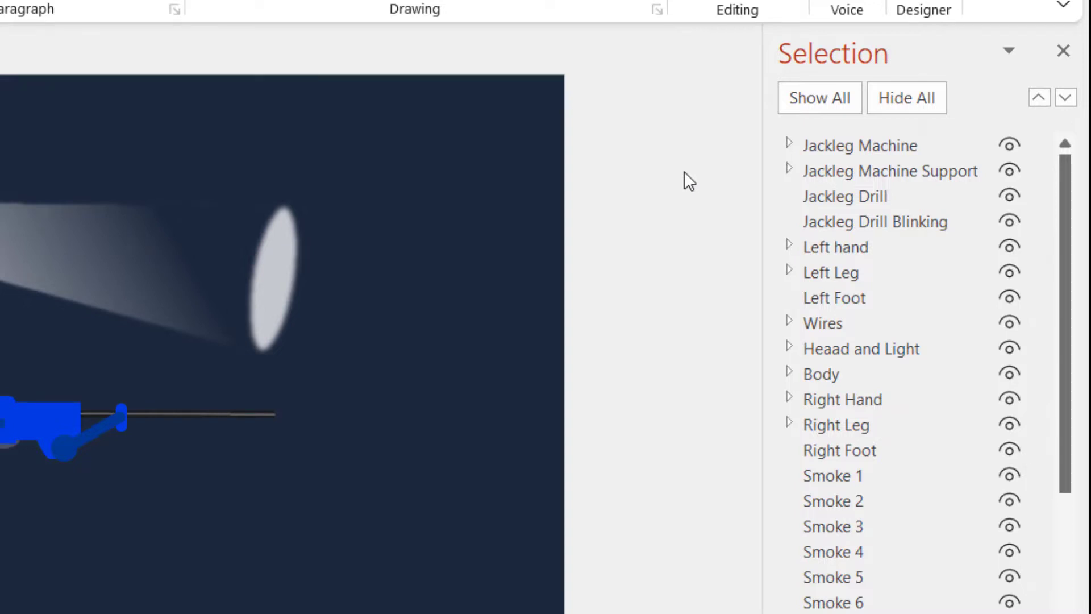
drag(1066, 172, 1052, 138)
click(861, 146)
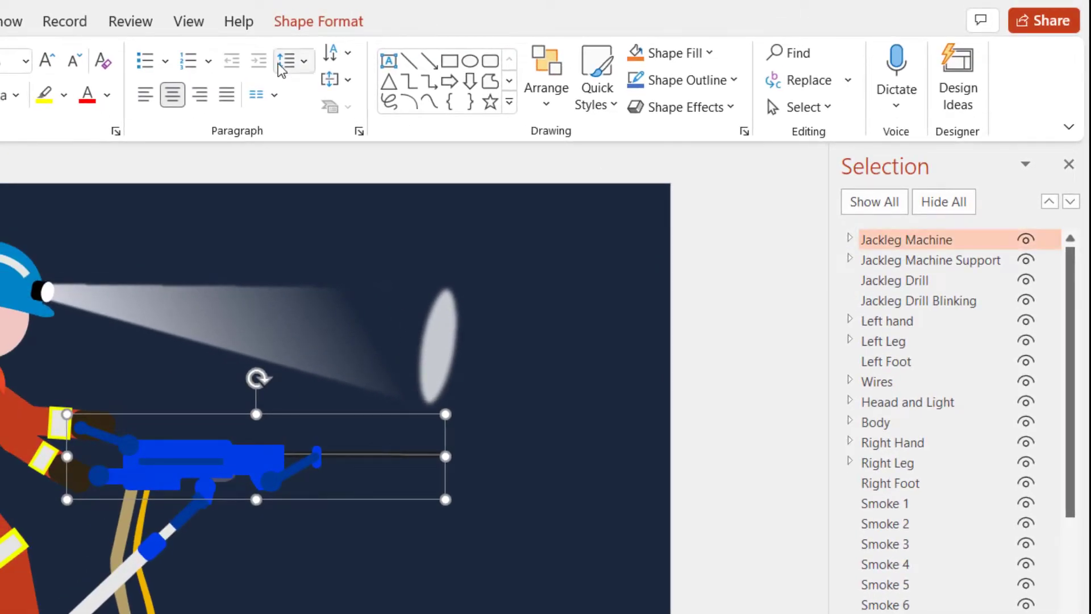
- Send the Jackleg Machine group to the back, then bring it forward again
click(310, 23)
click(643, 81)
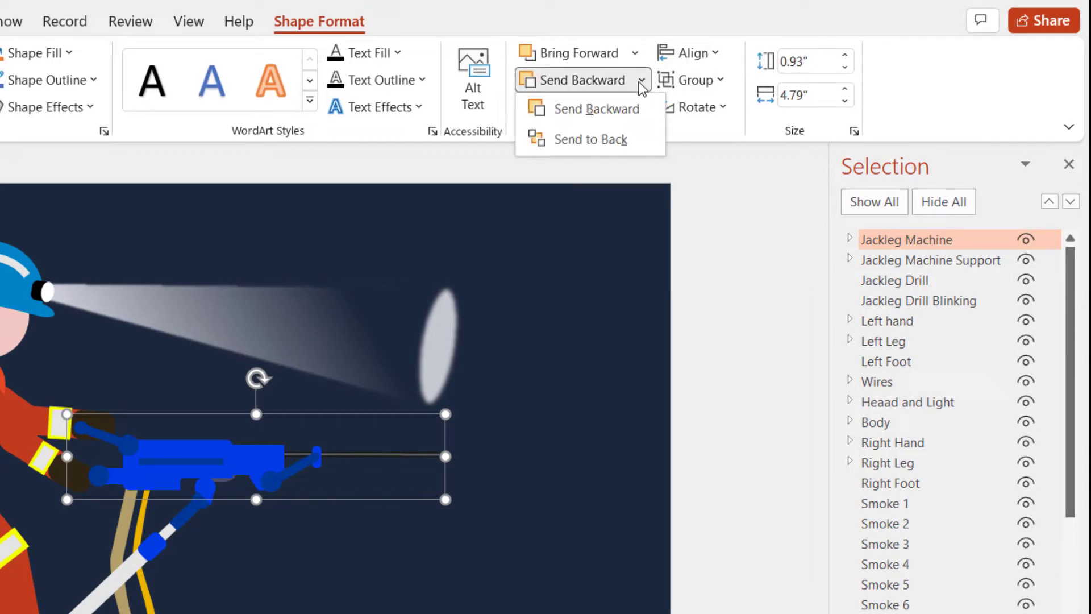
click(621, 146)
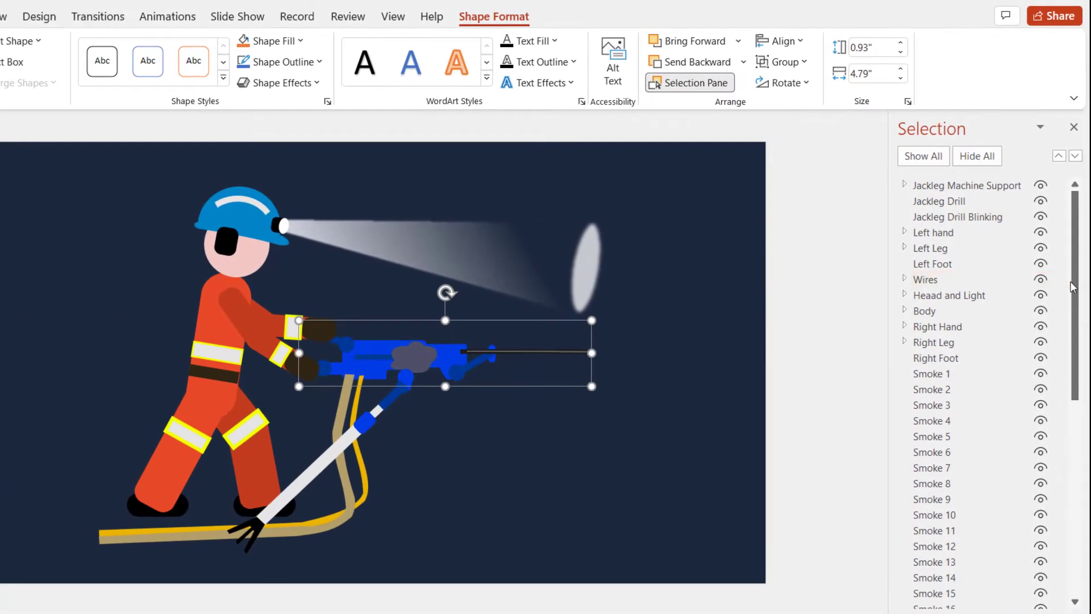
scroll(1069, 477, down, 2)
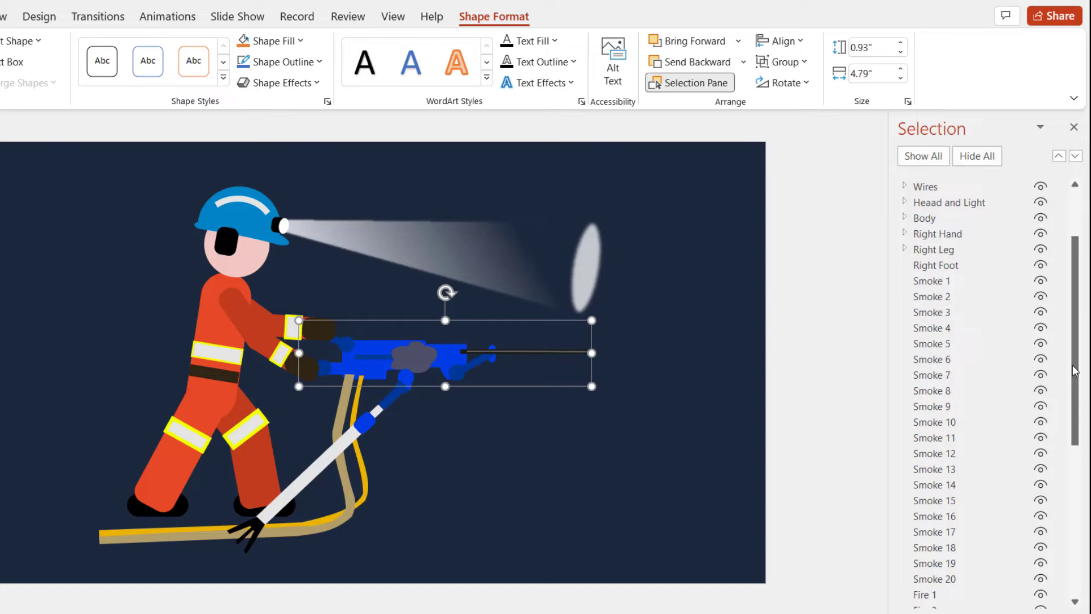
scroll(1075, 370, down, 5)
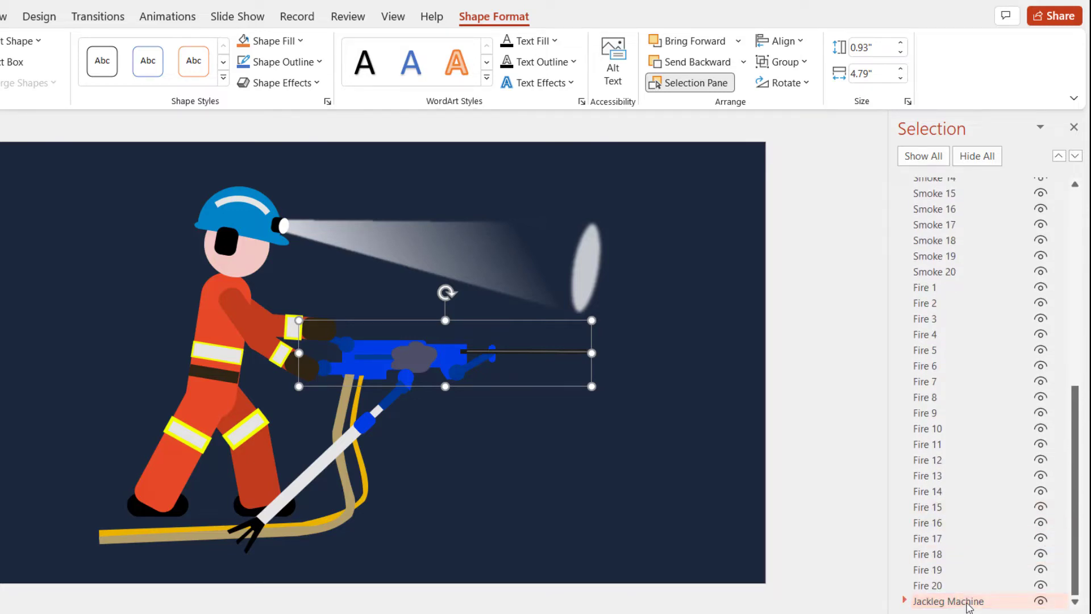
key(ctrl+shift+bracketright)
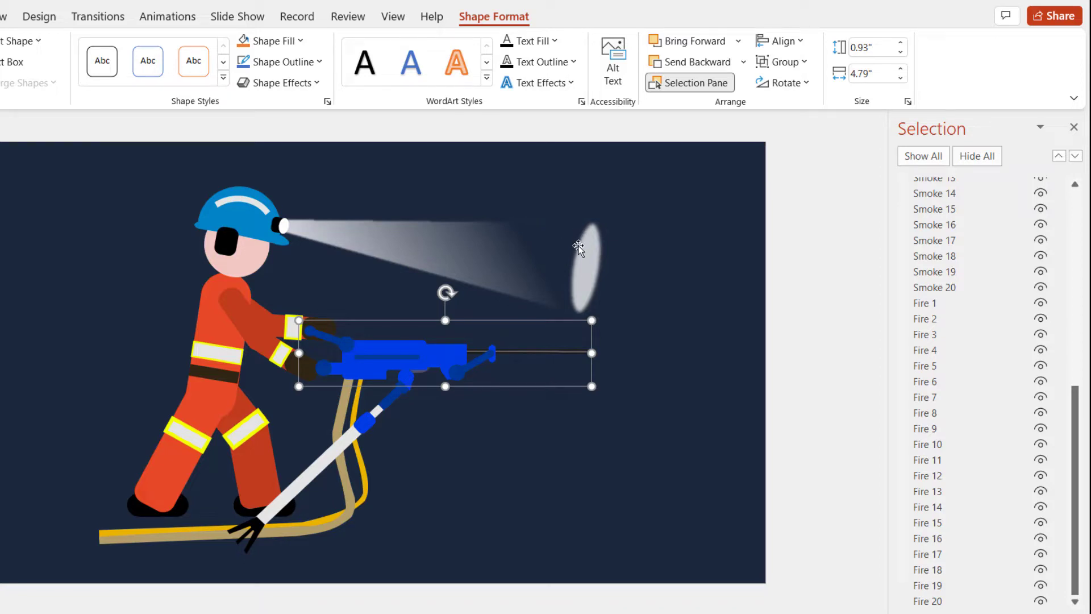
- Move the miner's arm behind the torso, cycle through objects, then undo the move
click(249, 325)
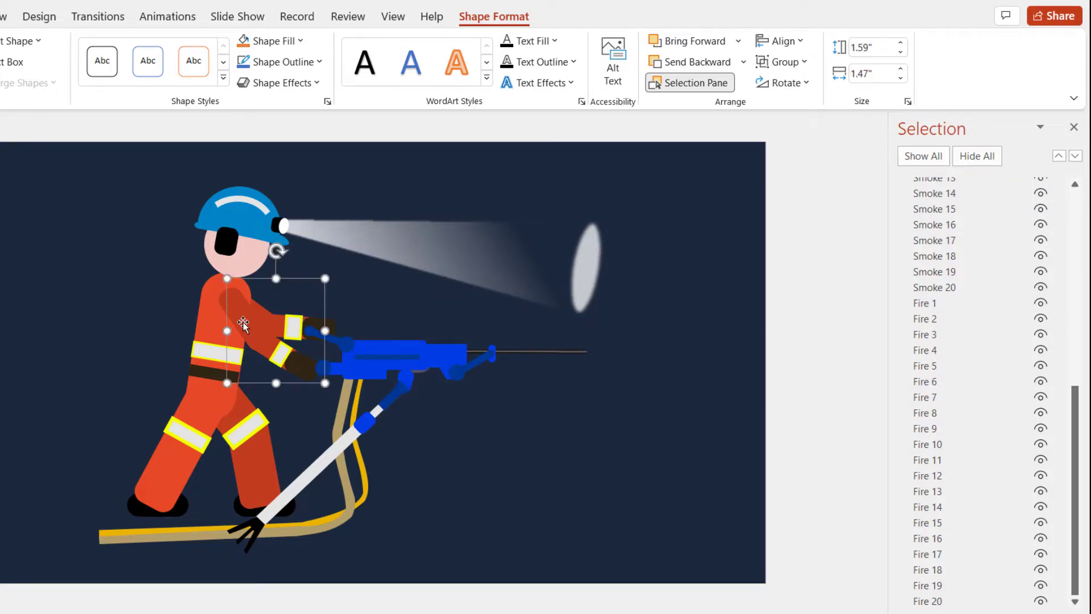
drag(246, 324, 153, 323)
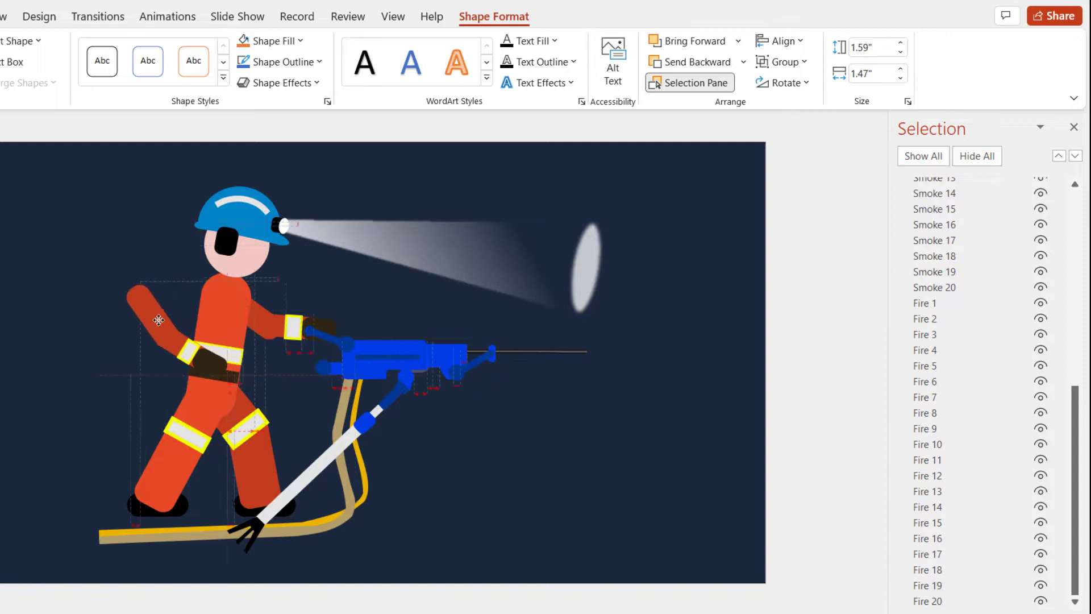
click(246, 303)
key(Tab)
key(Tab)
key(Tab)
key(Tab)
key(Tab)
key(Tab)
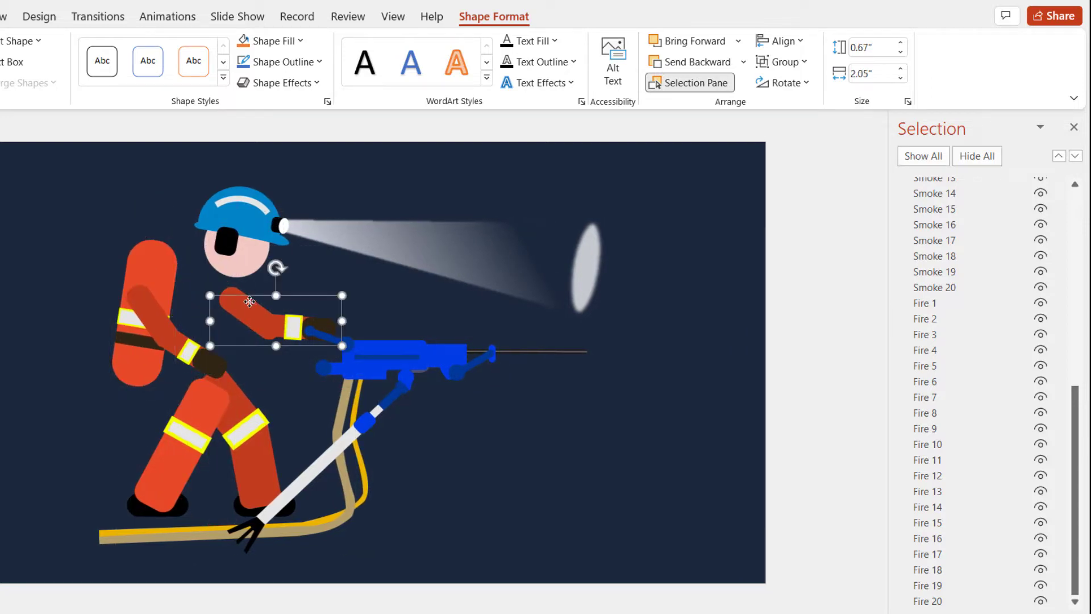
key(ctrl+z)
- Rotate the helmet and headlamp group so the beam points down toward the drill
click(249, 211)
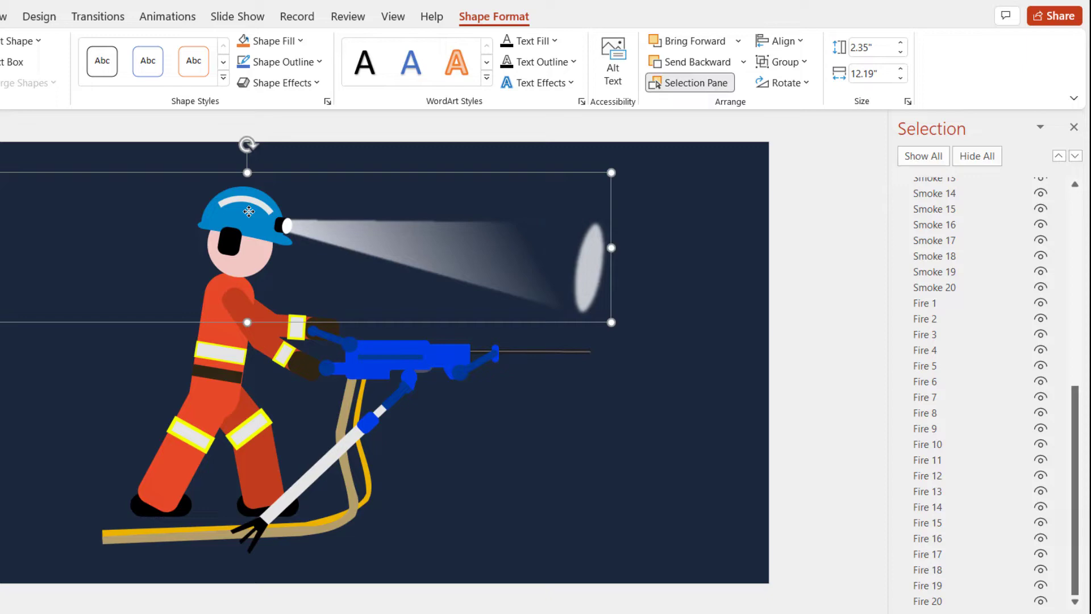
mouse_move(247, 145)
mouse_down()
mouse_move(275, 173)
mouse_move(267, 135)
mouse_move(274, 144)
mouse_move(262, 140)
mouse_up()
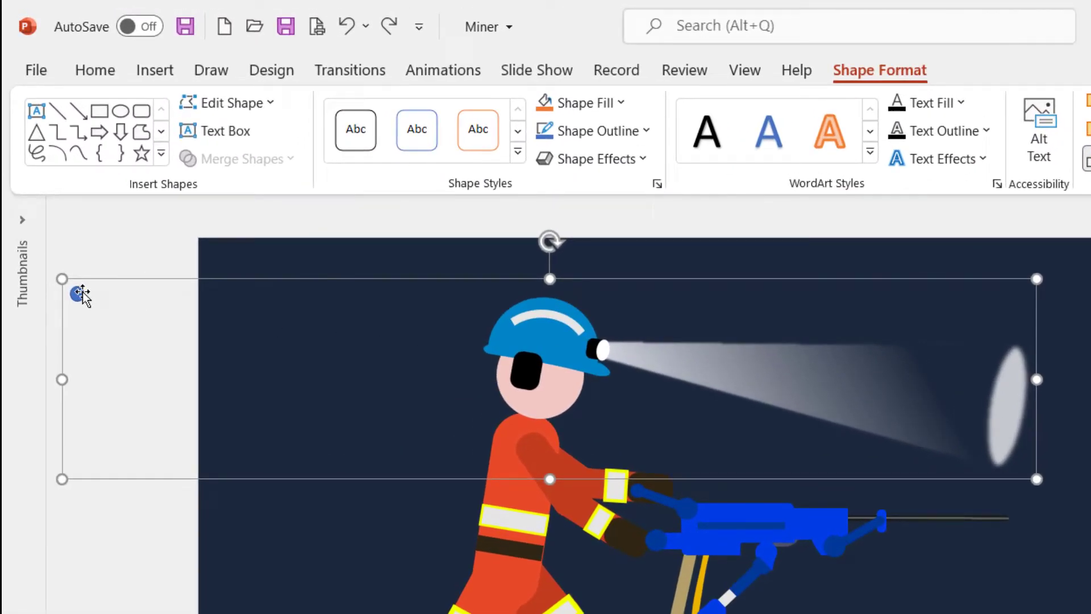
click(80, 293)
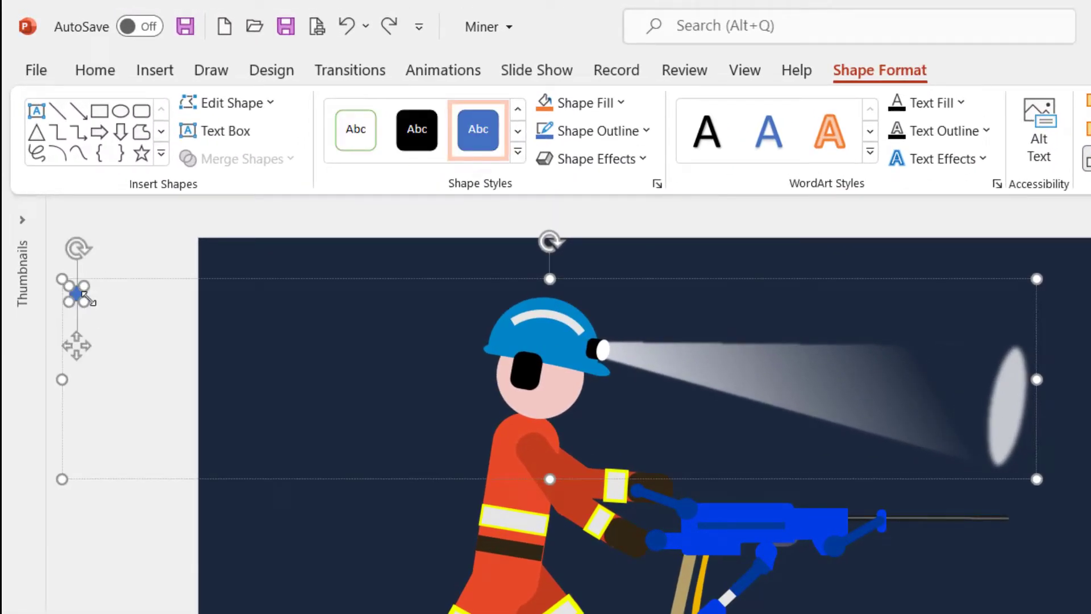
click(182, 258)
click(540, 337)
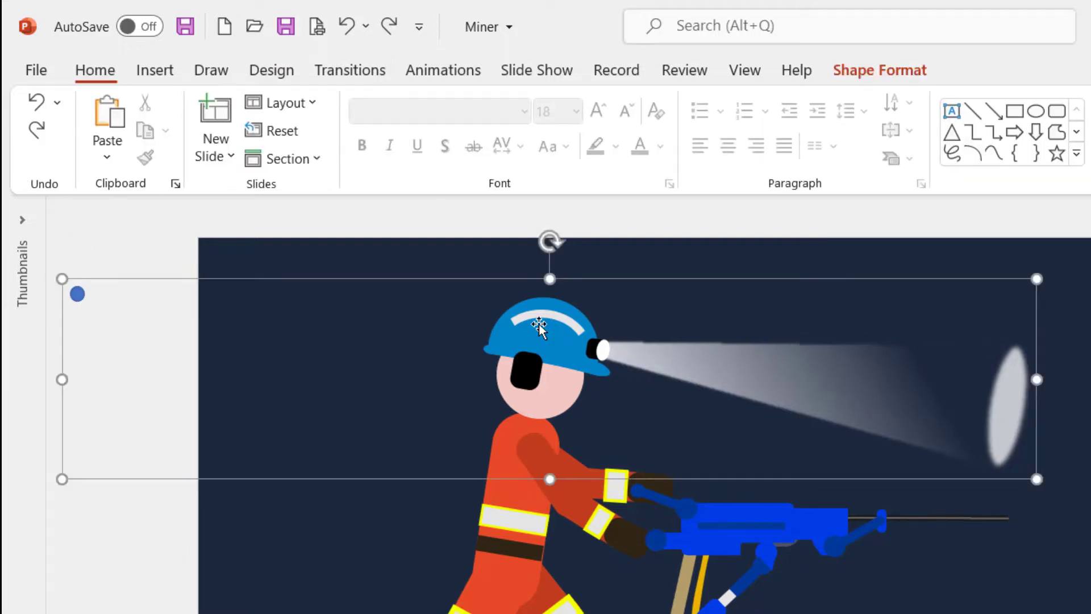
mouse_move(566, 270)
mouse_down()
mouse_move(584, 287)
mouse_move(568, 274)
mouse_up()
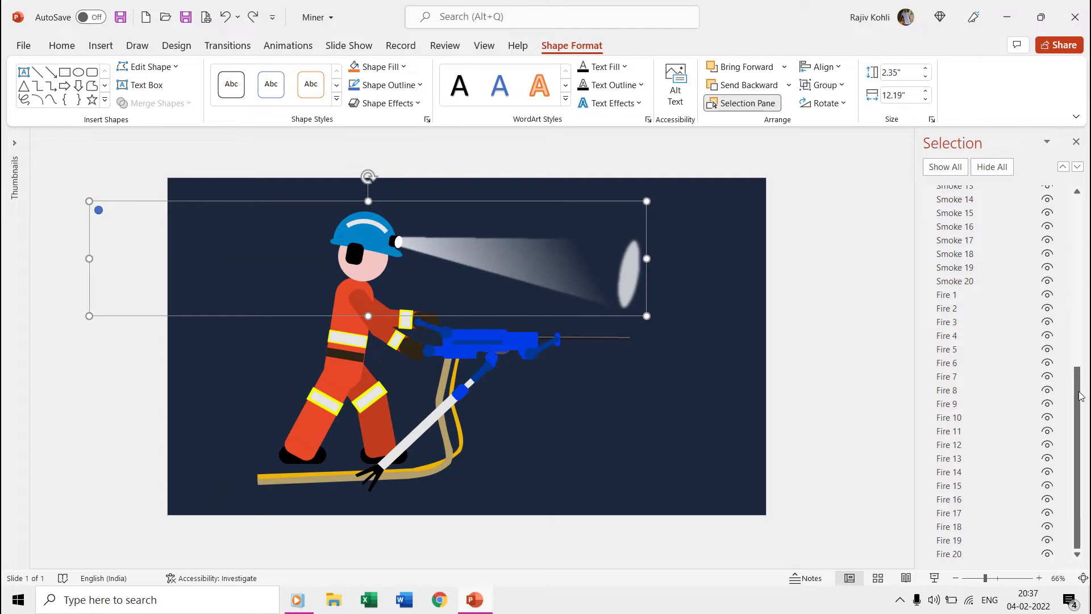
- Scroll through the slide's object list, then switch to the Animations tools
drag(1080, 396, 1080, 222)
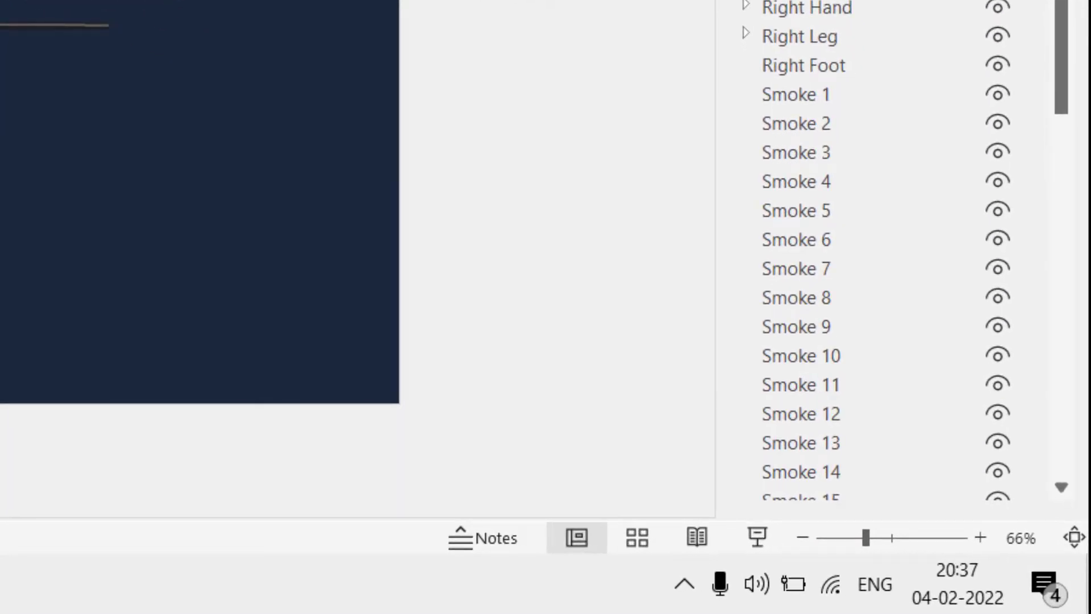
drag(1057, 68, 1049, 443)
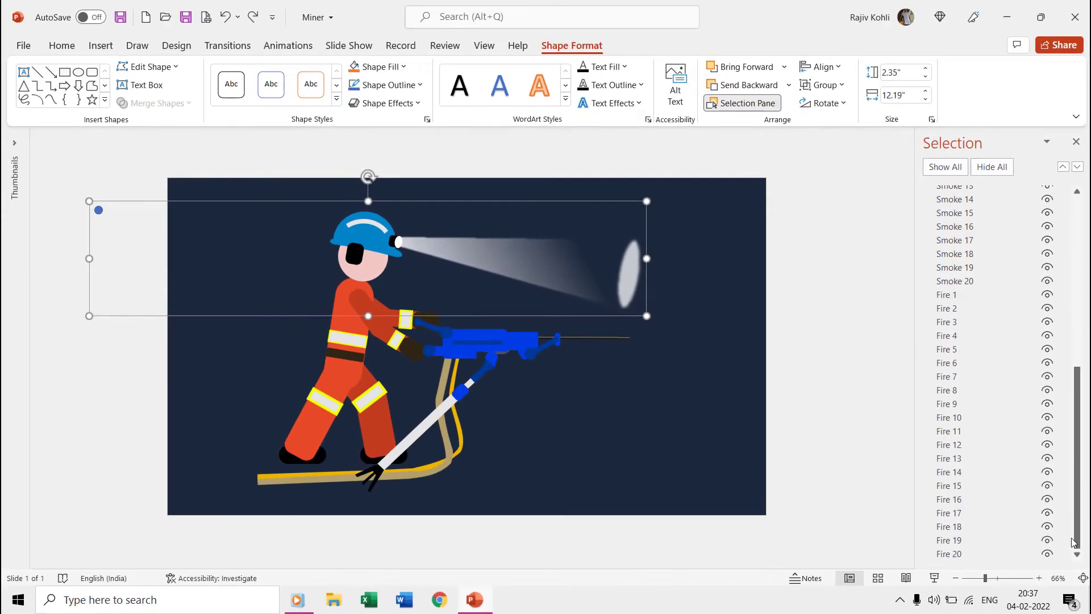
scroll(1064, 281, up, 10)
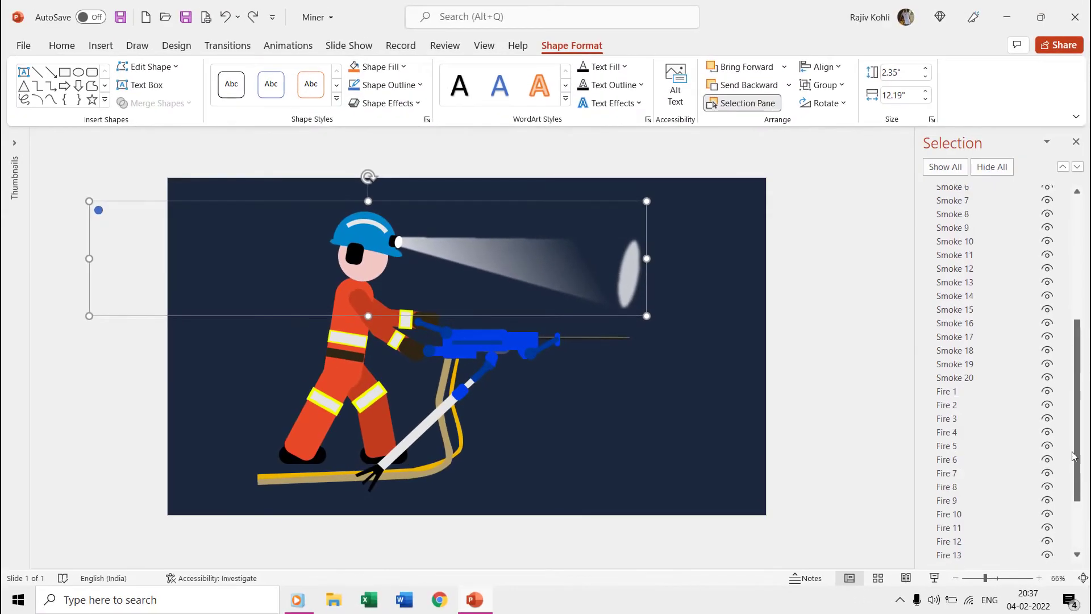
click(289, 48)
click(801, 69)
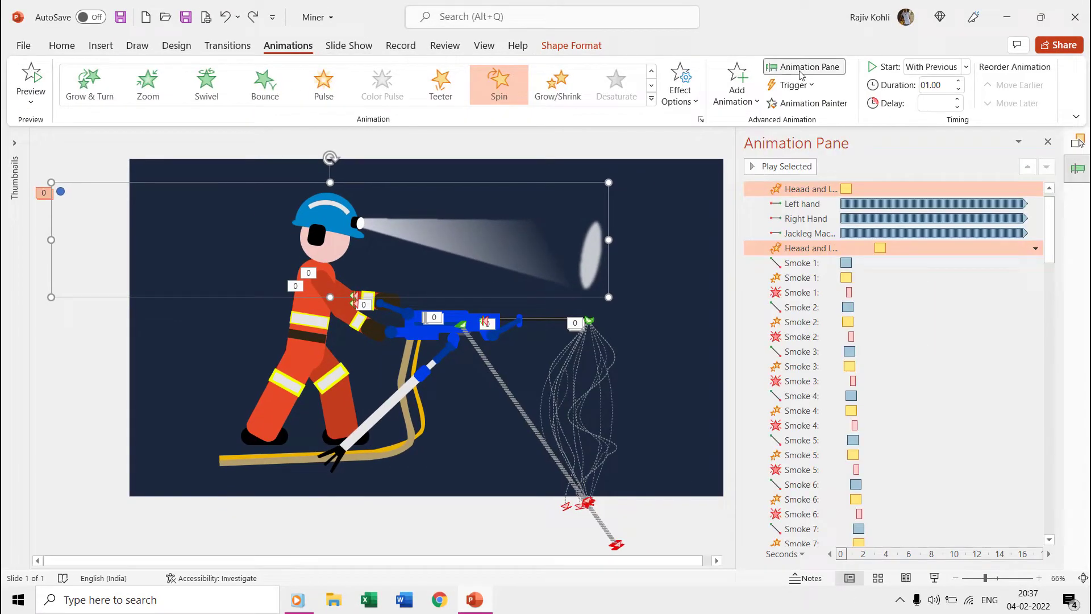
click(691, 217)
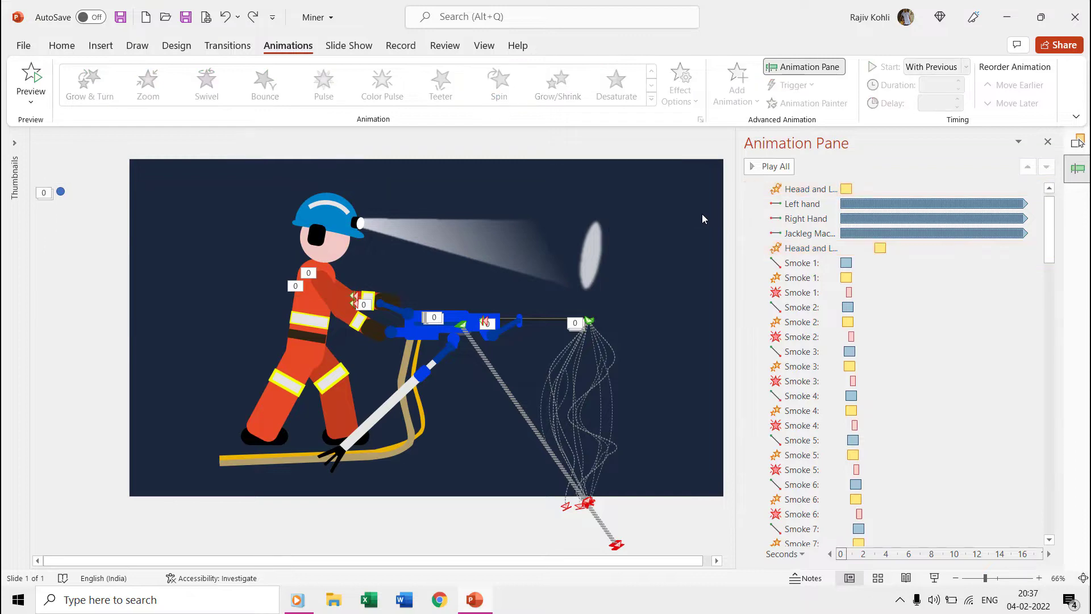
drag(1049, 231, 1048, 381)
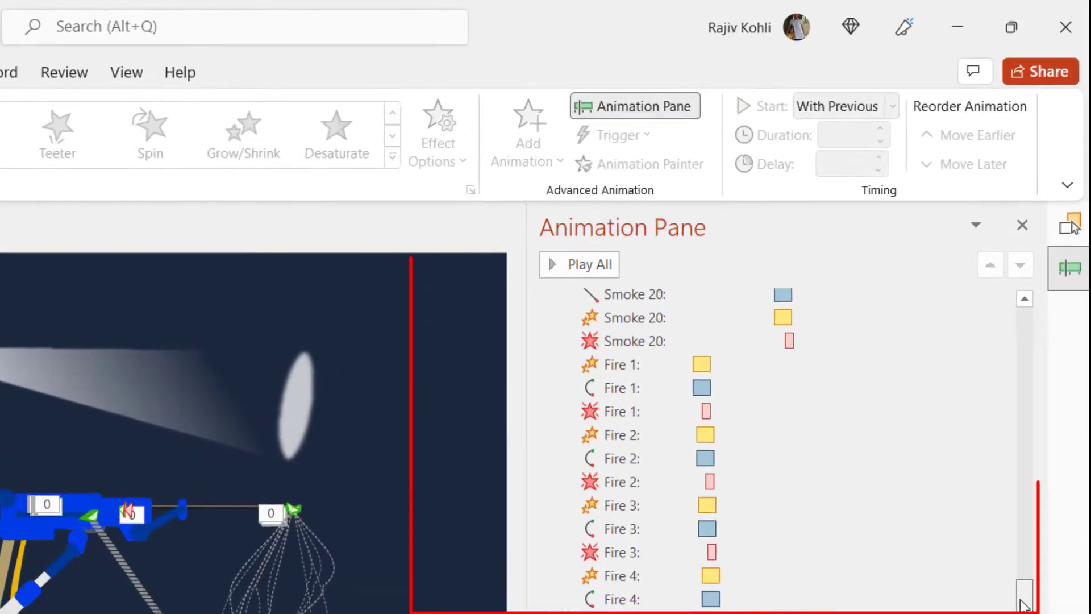
drag(1021, 603, 1015, 342)
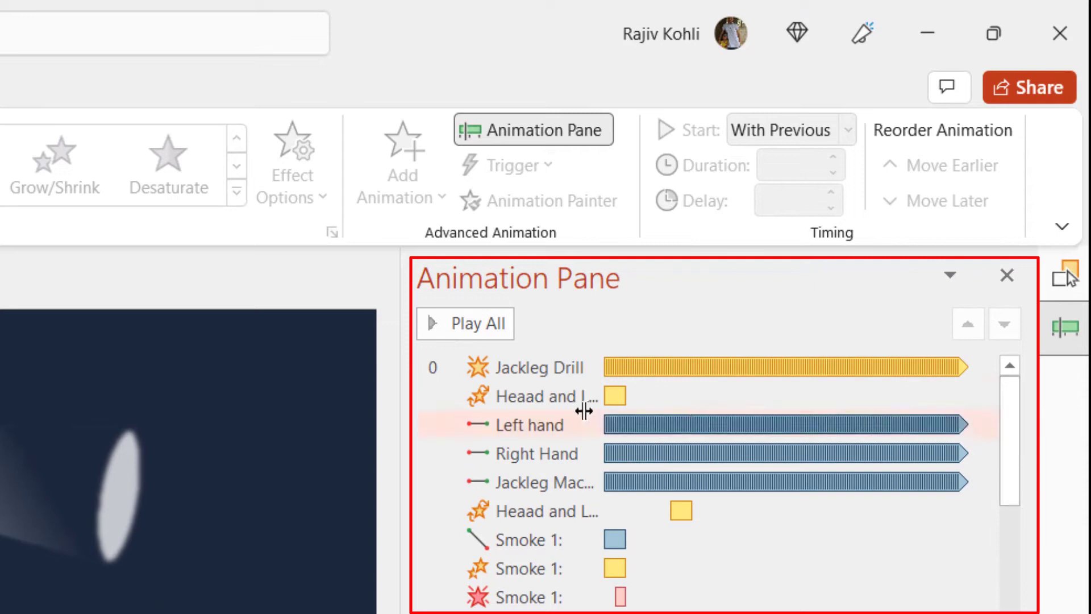
click(531, 367)
shift+click(535, 596)
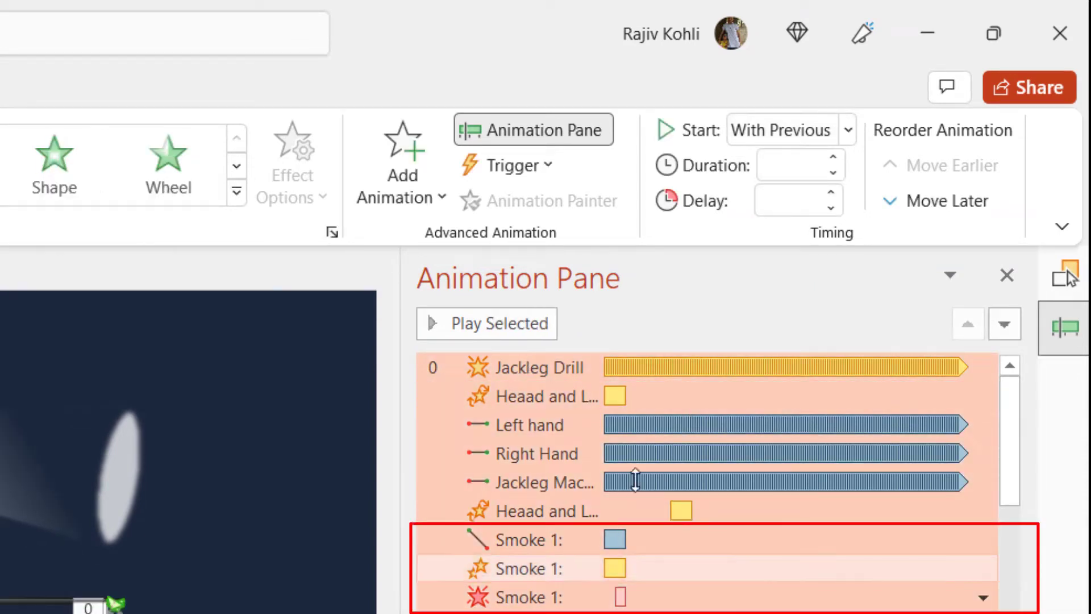
click(567, 540)
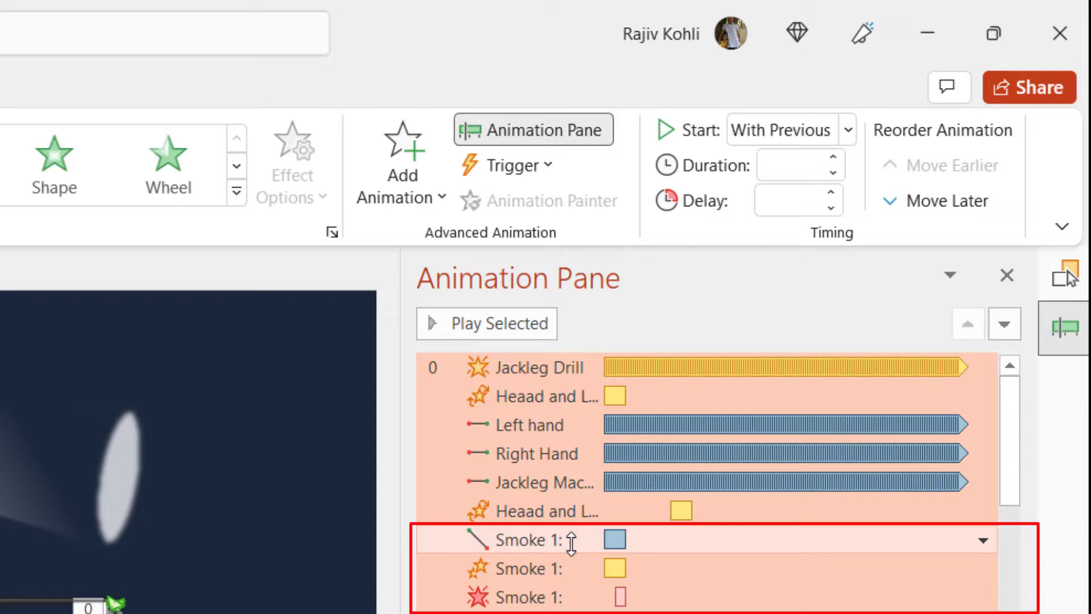
shift+click(567, 568)
shift+click(567, 594)
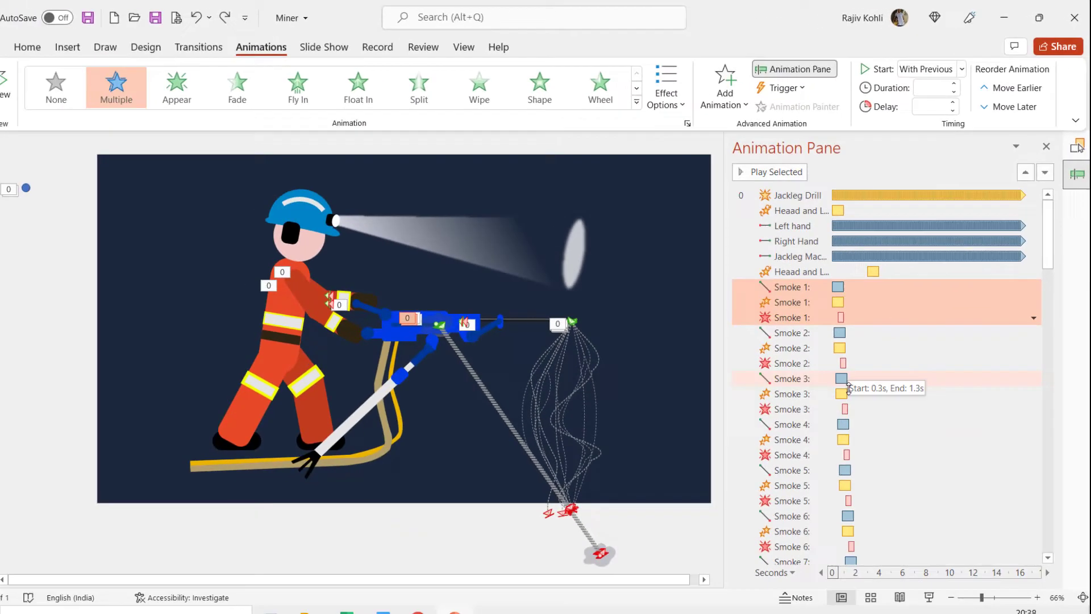
- Hide every shape except the Jackleg Drill blink line, then check the Blink effect's Timing settings
click(813, 195)
click(1076, 147)
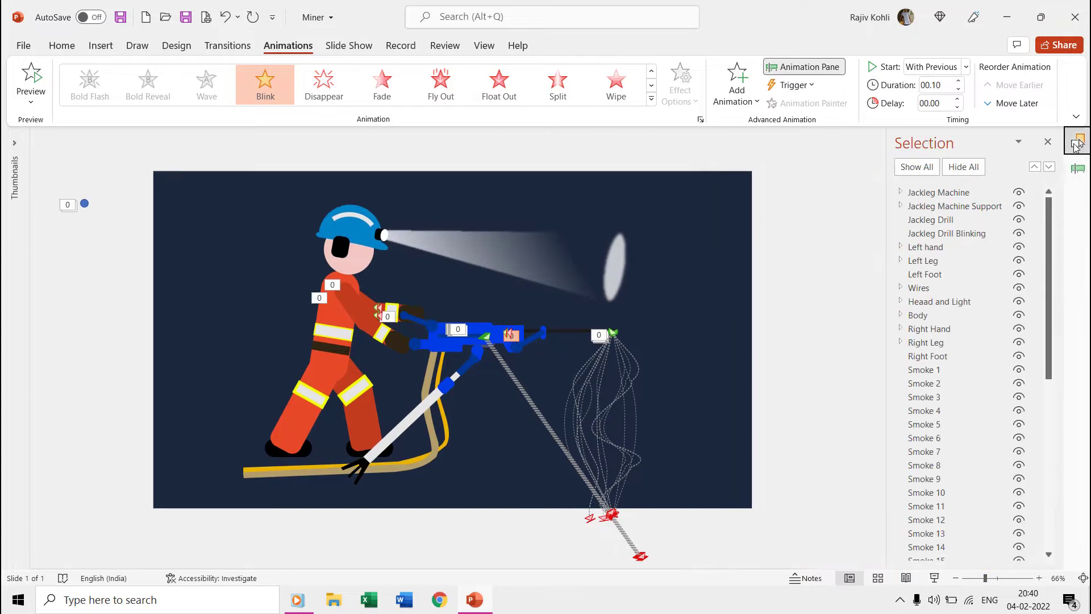
click(963, 167)
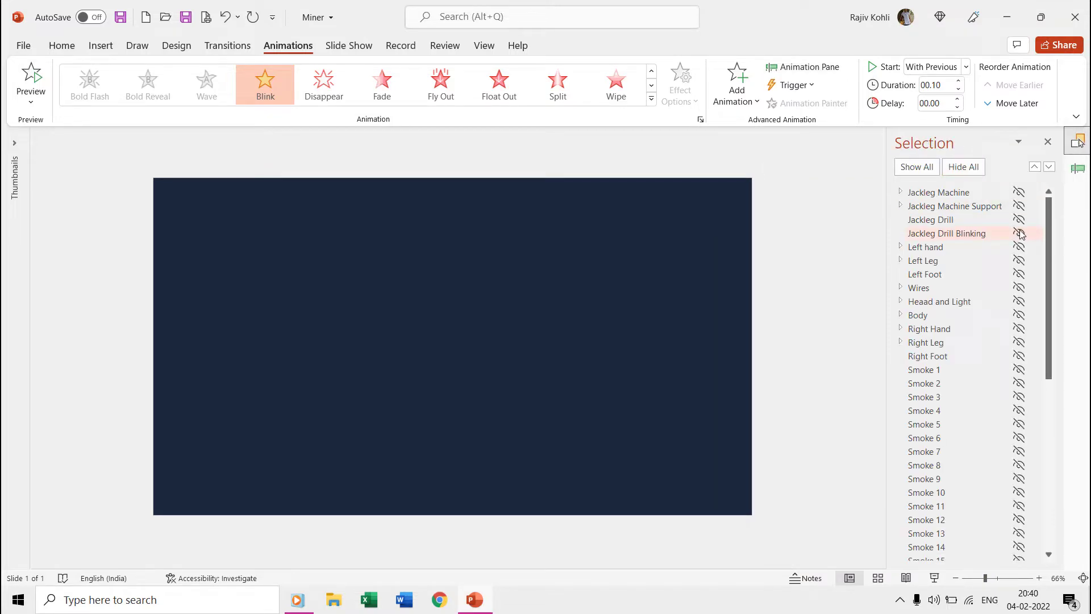
click(1077, 168)
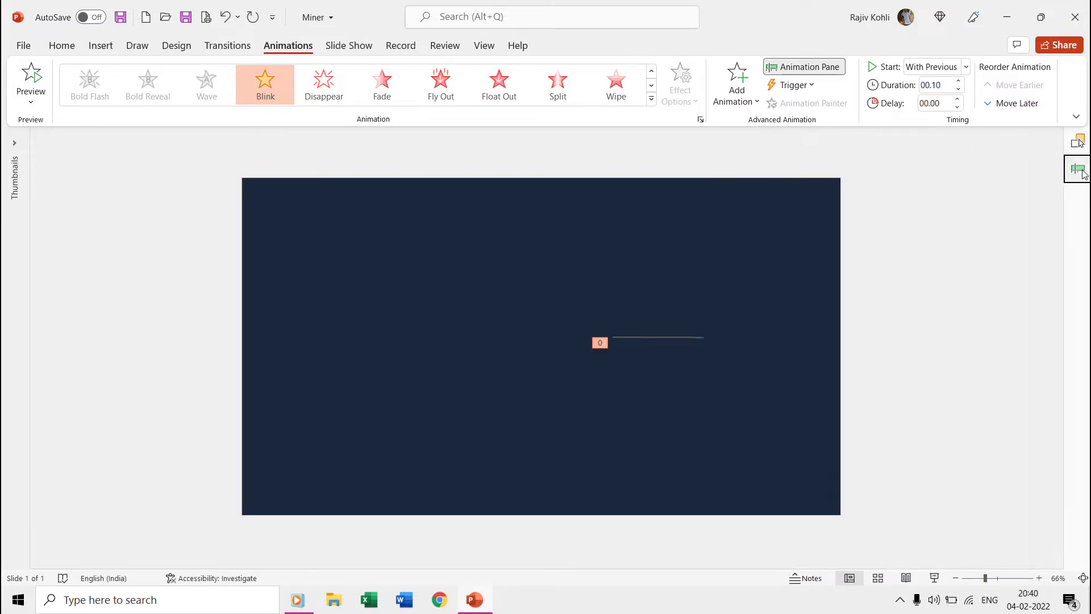
double_click(808, 190)
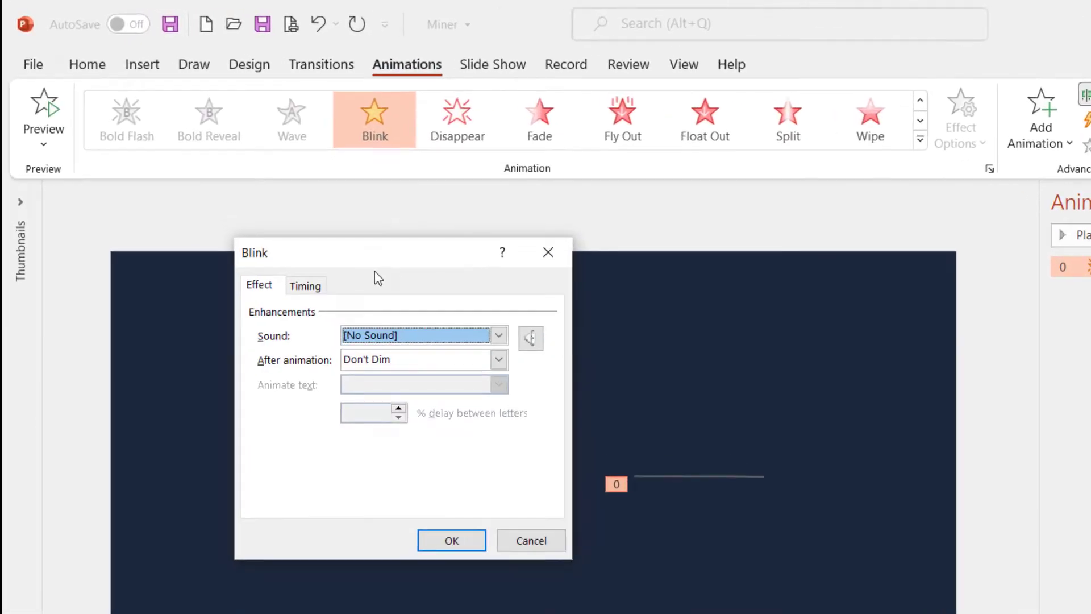
click(276, 259)
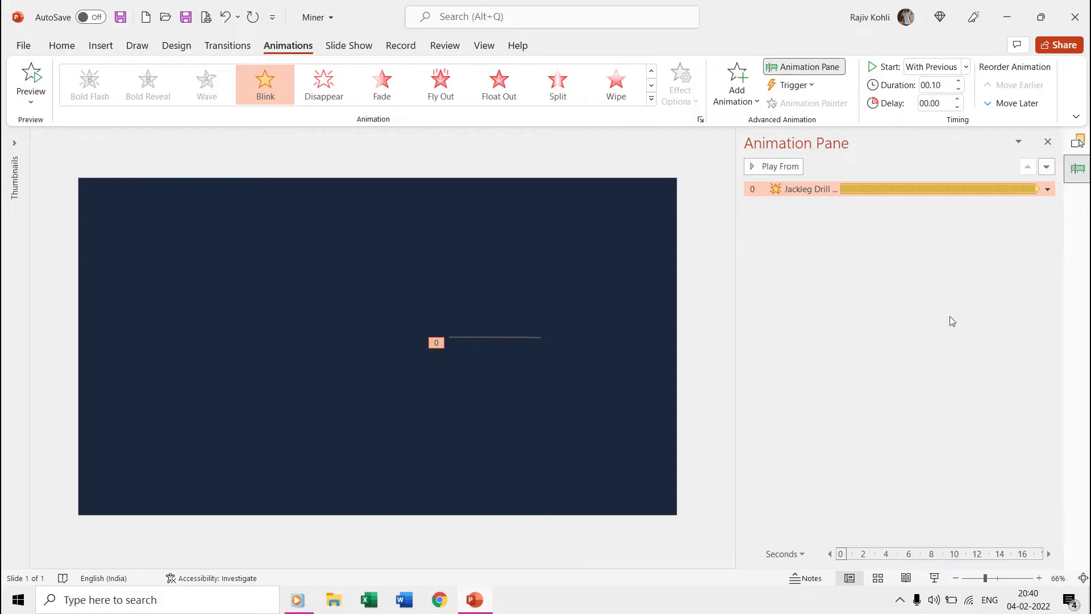
- Unhide Heaad and Light and review its first Spin: 10° clockwise, With Previous, 1 second
click(1077, 144)
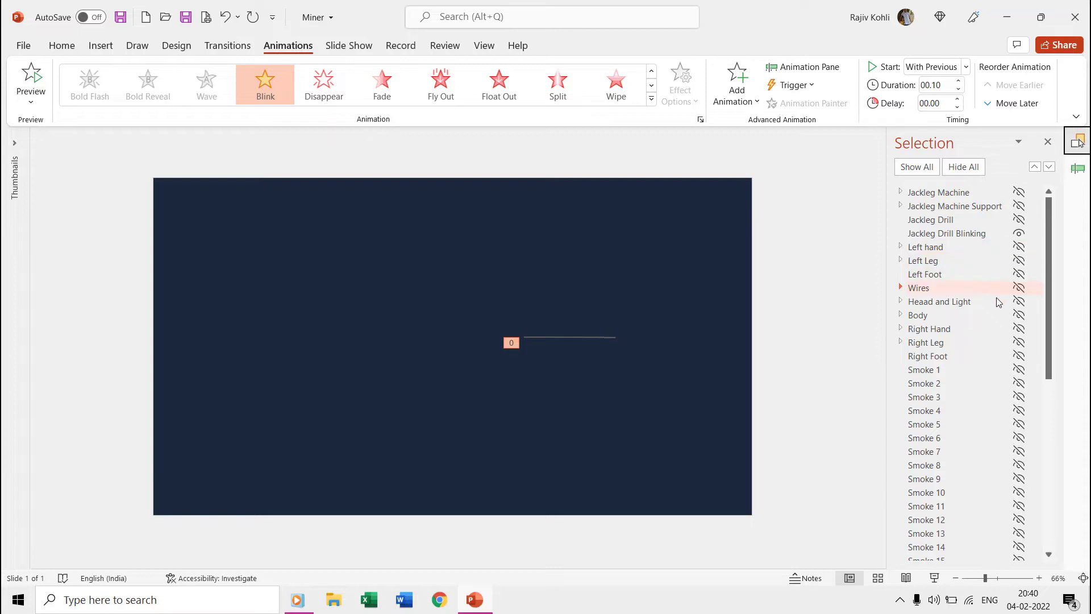
click(1018, 302)
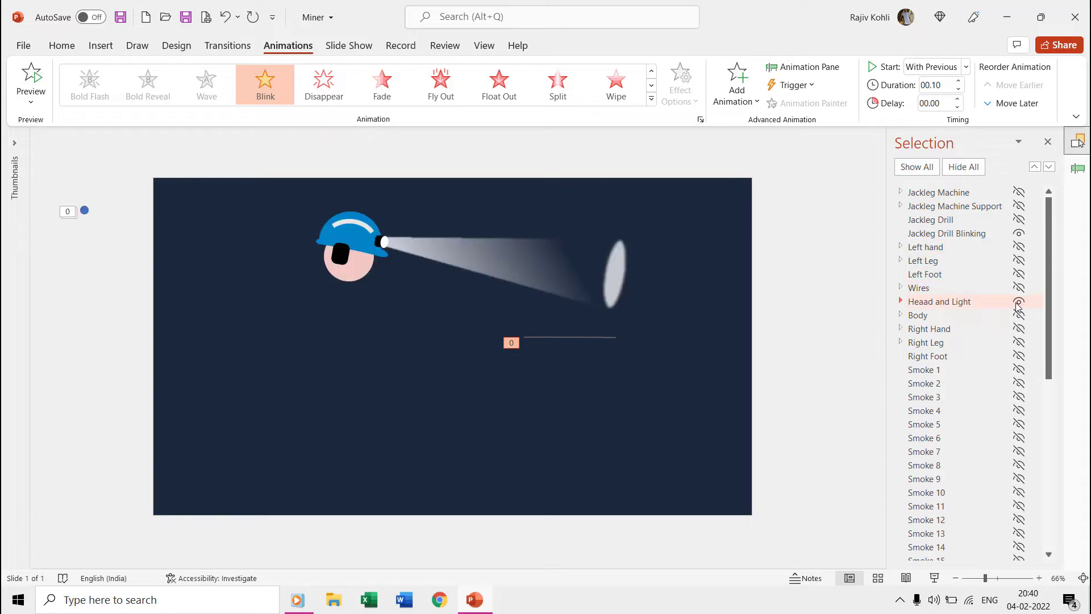
click(500, 260)
click(1078, 169)
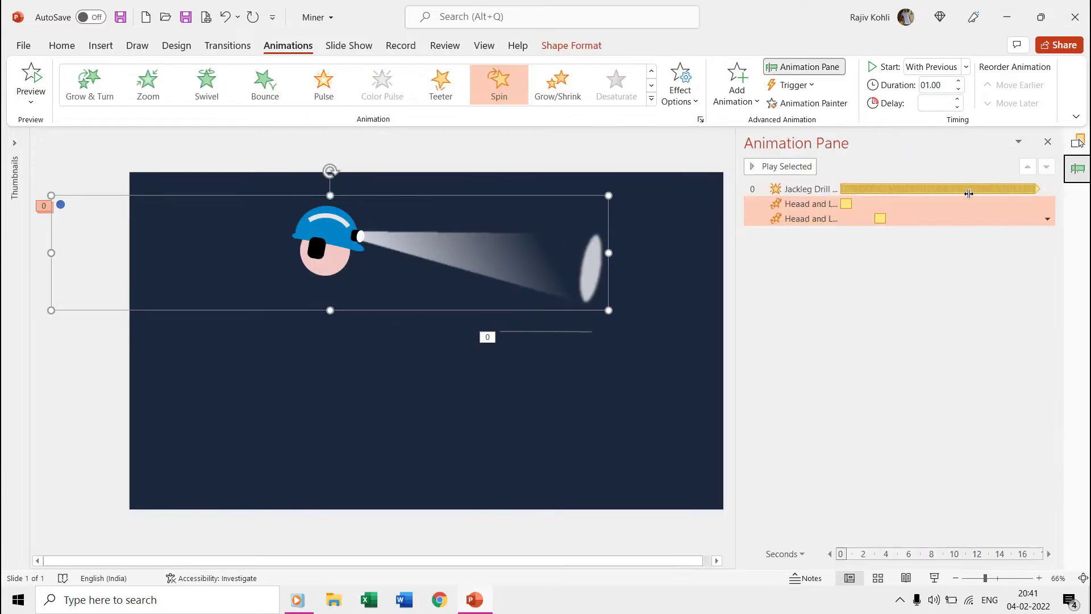
double_click(825, 206)
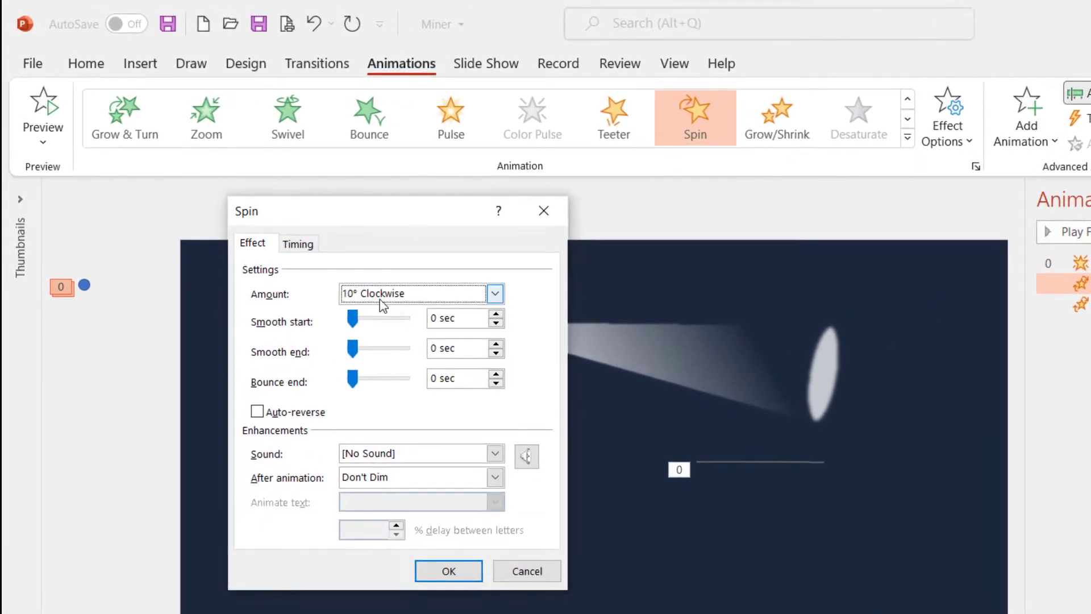
click(305, 248)
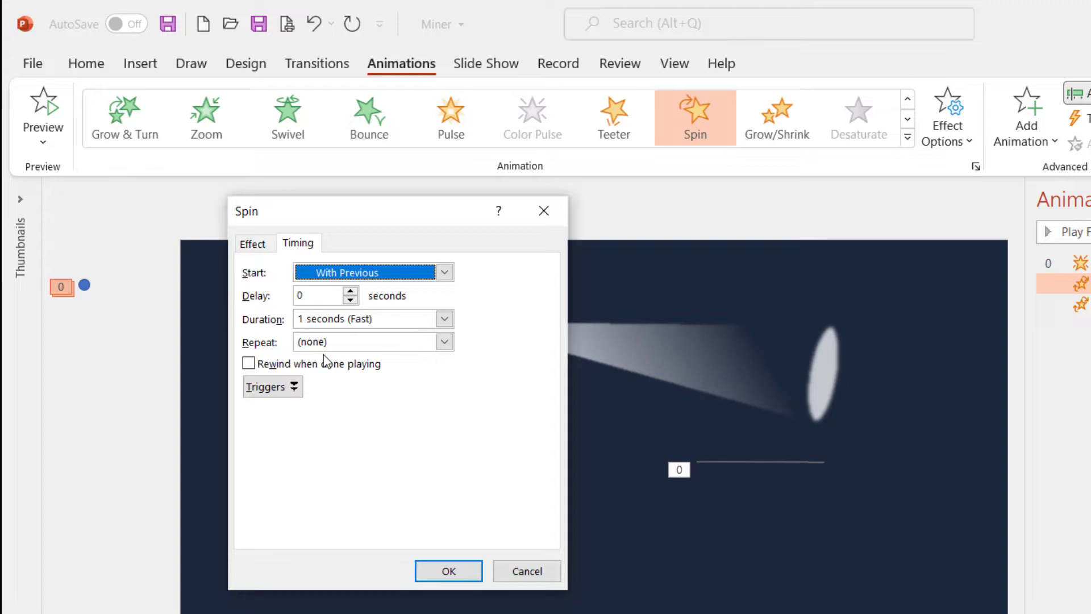
click(254, 246)
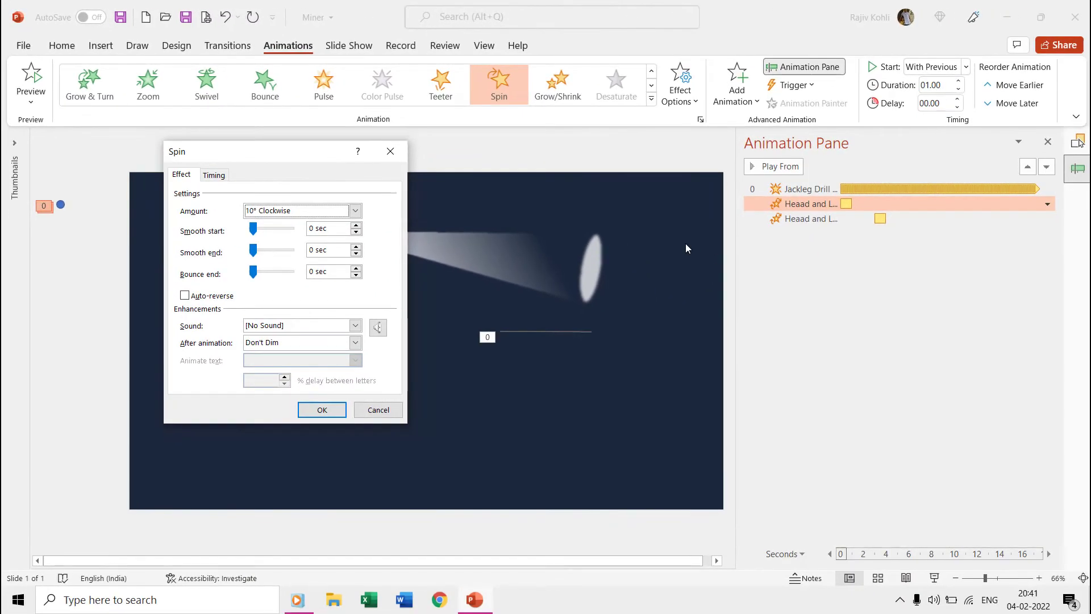
key(Return)
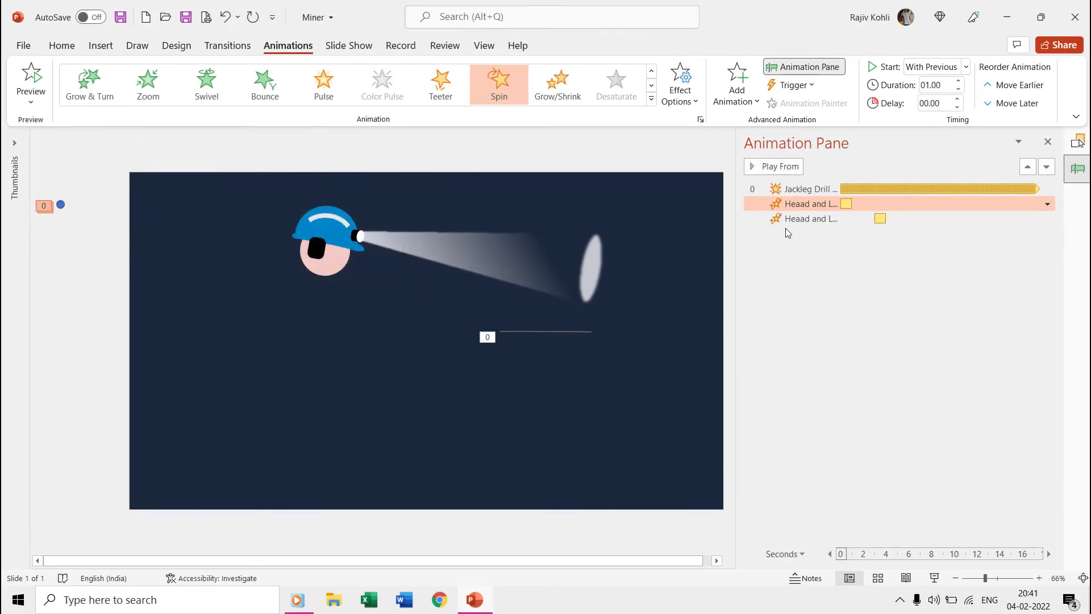
- Set the second Heaad and Light spin to 10° counterclockwise, 3-second delay, 1-second duration
click(813, 218)
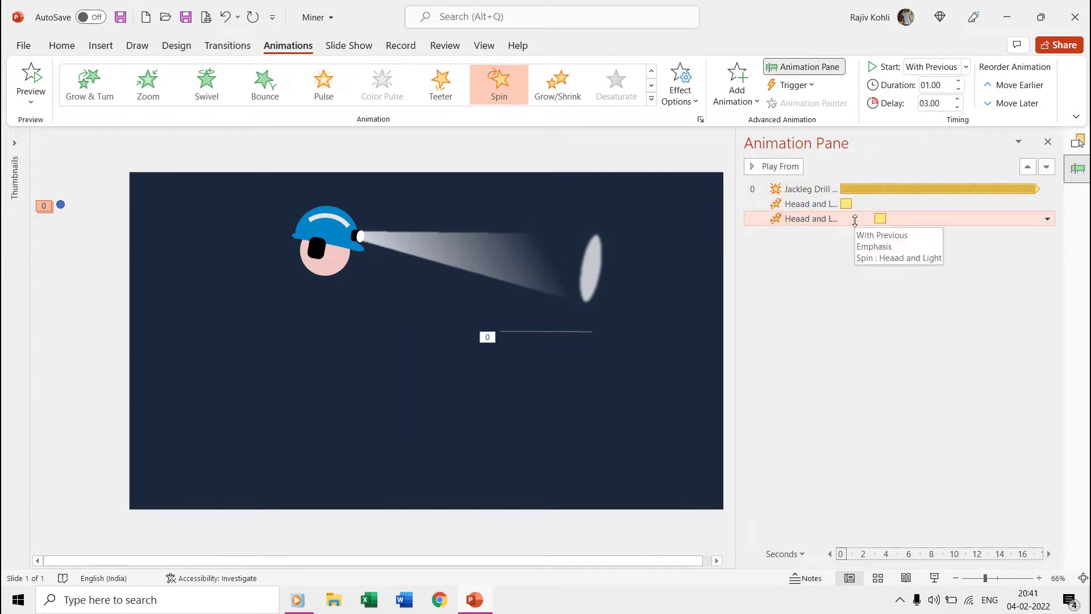
double_click(855, 219)
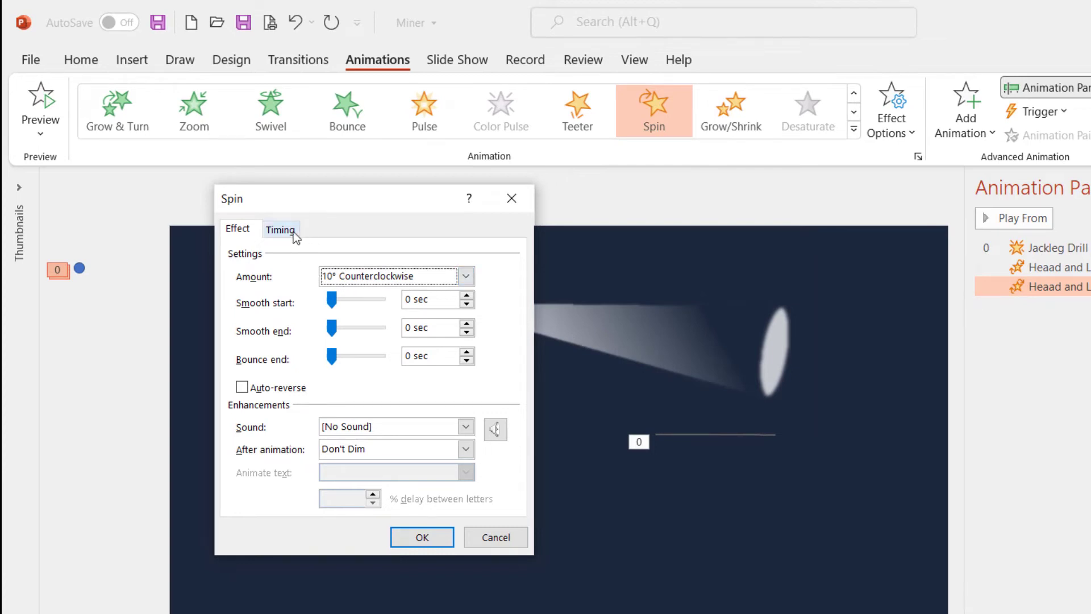
click(282, 229)
click(304, 279)
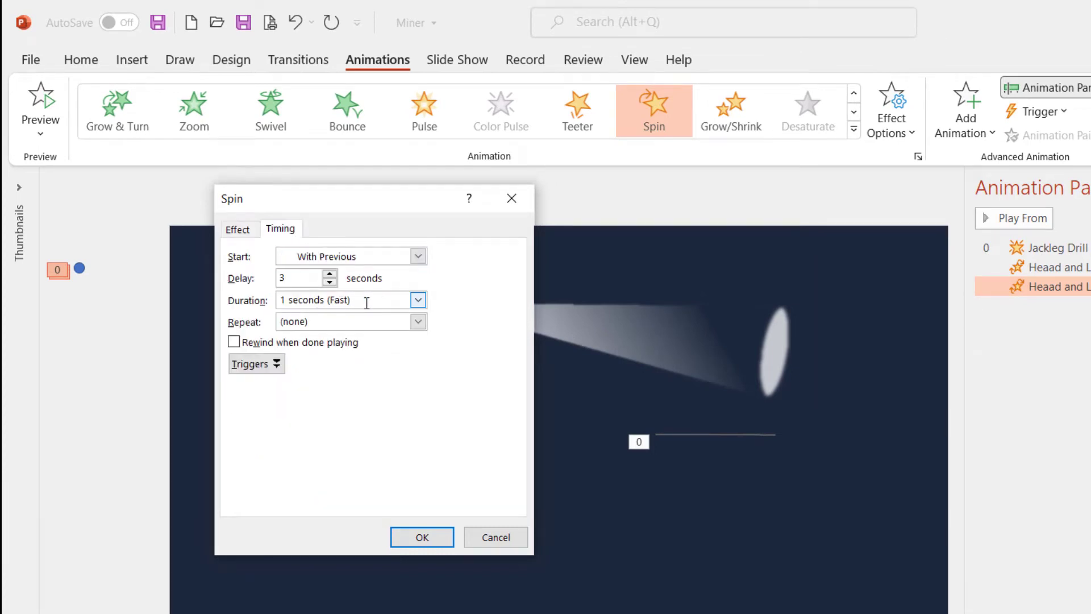
click(371, 301)
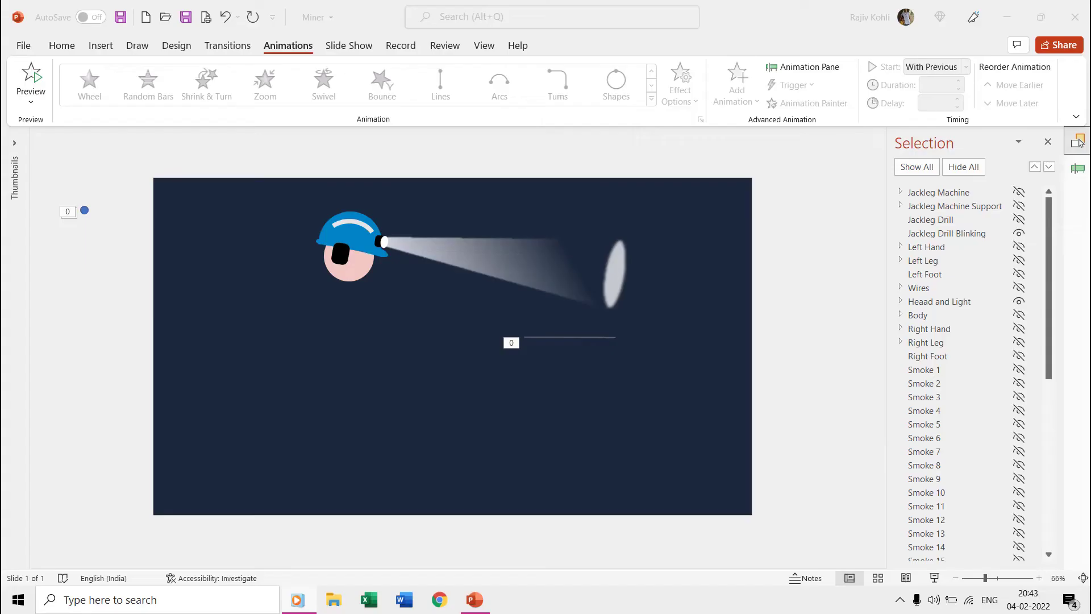
- Make the Left Hand, Right Hand and Jackleg Machine shapes visible again
click(1019, 249)
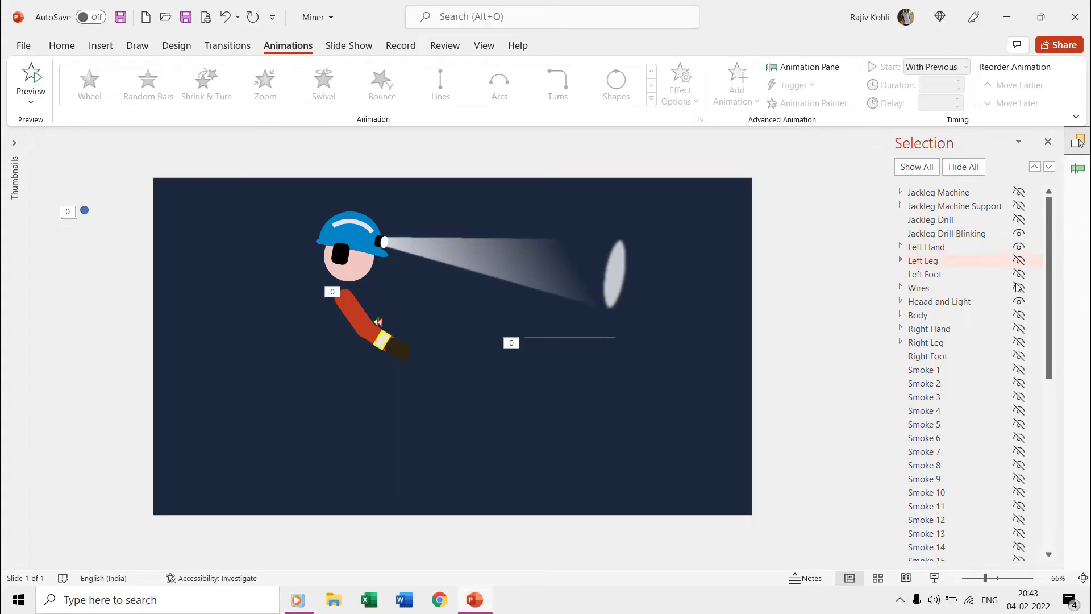
click(1019, 330)
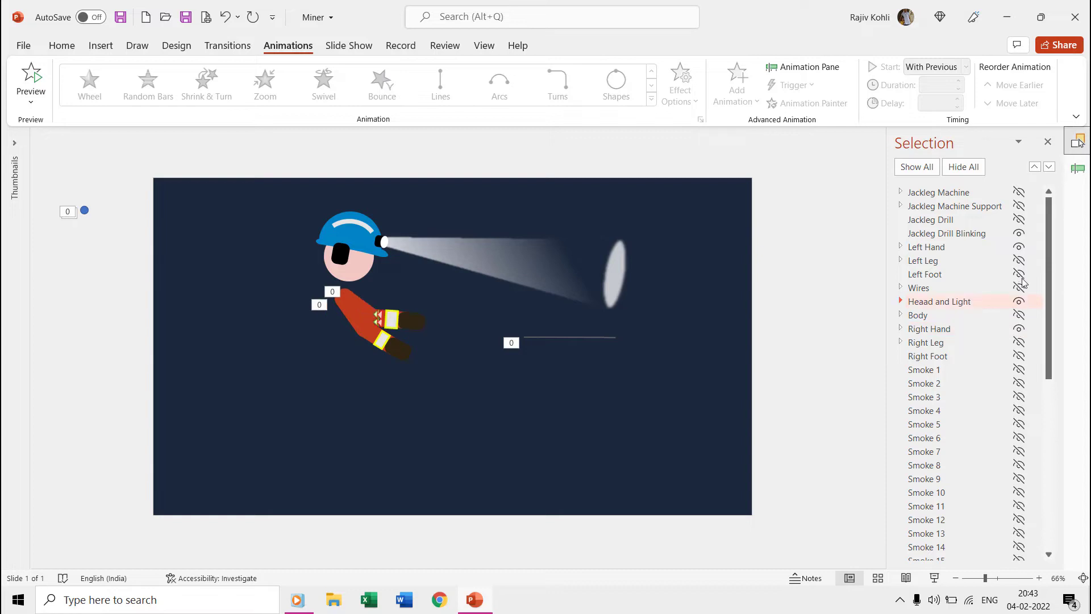
click(1020, 193)
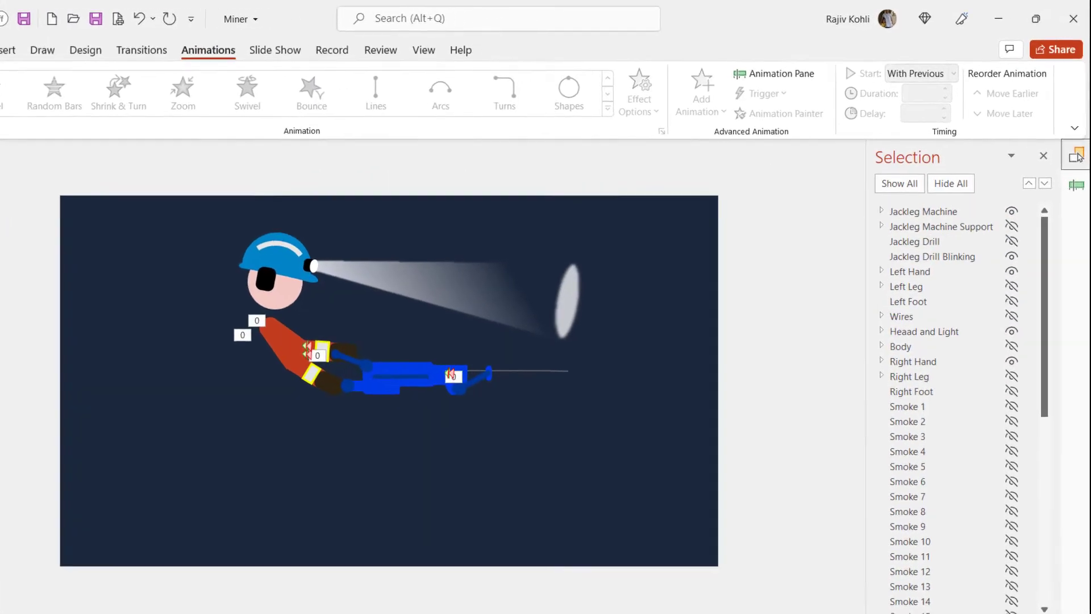
- Inspect the Left Hand, Right Hand and jackleg machine Lines motion paths and their 00.05 duration
click(803, 66)
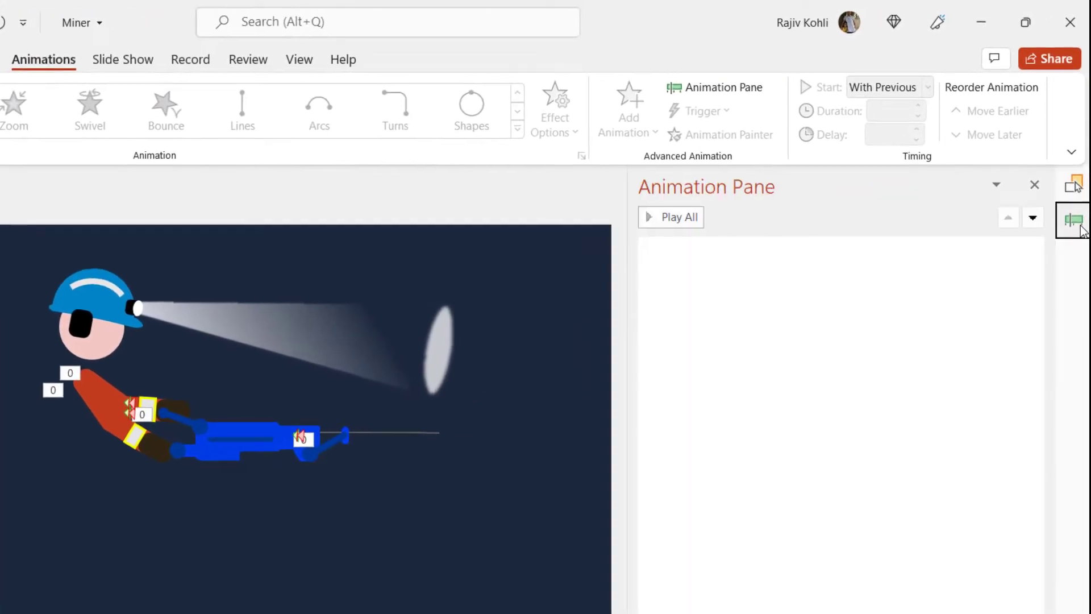
click(750, 286)
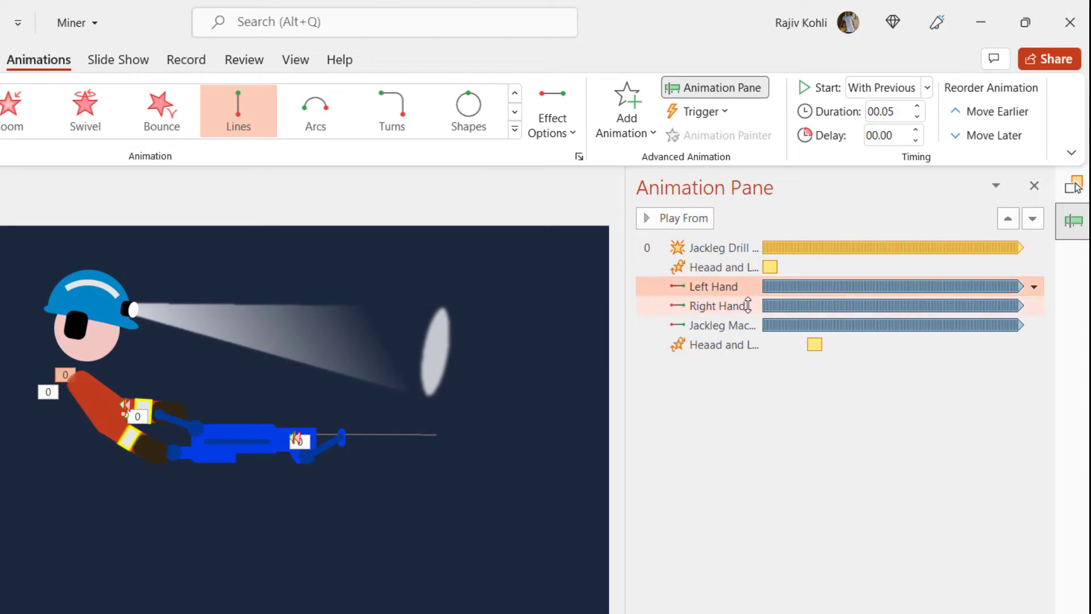
click(749, 305)
click(739, 324)
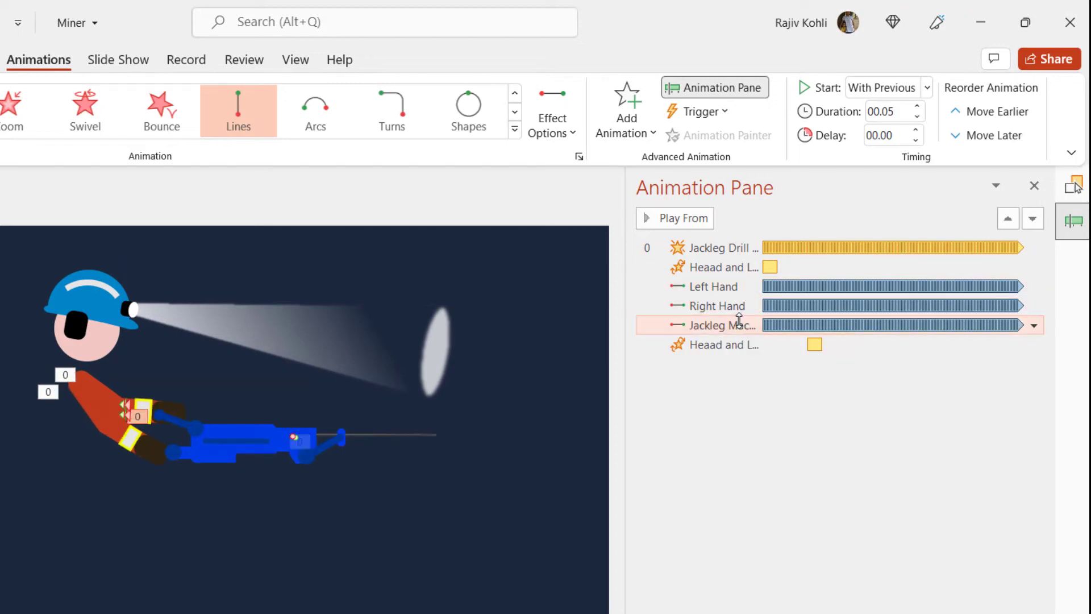
click(285, 424)
ctrl+scroll(316, 448, up, 6)
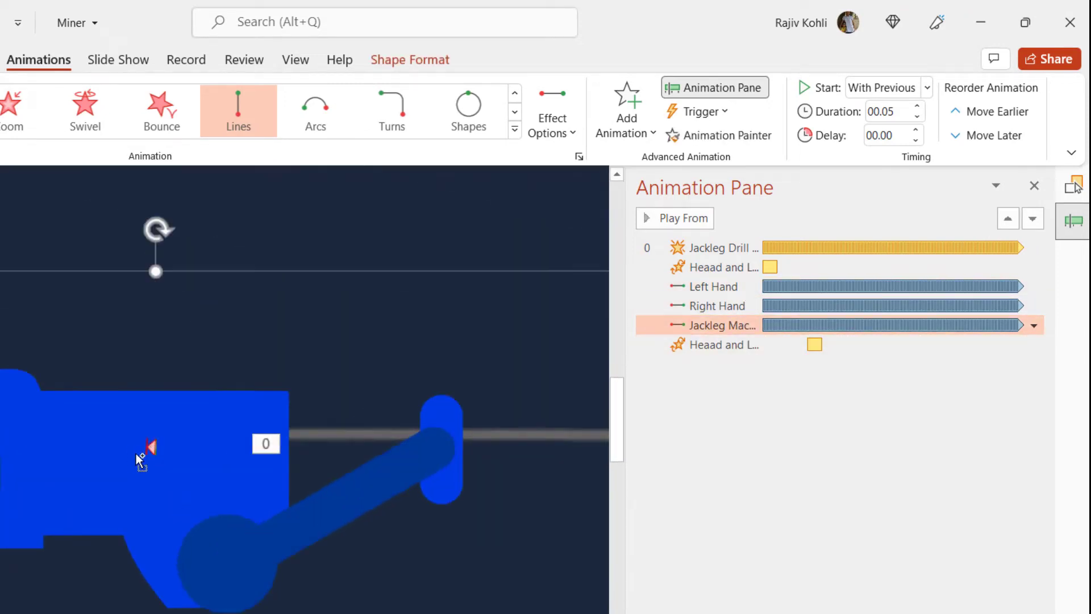
click(151, 446)
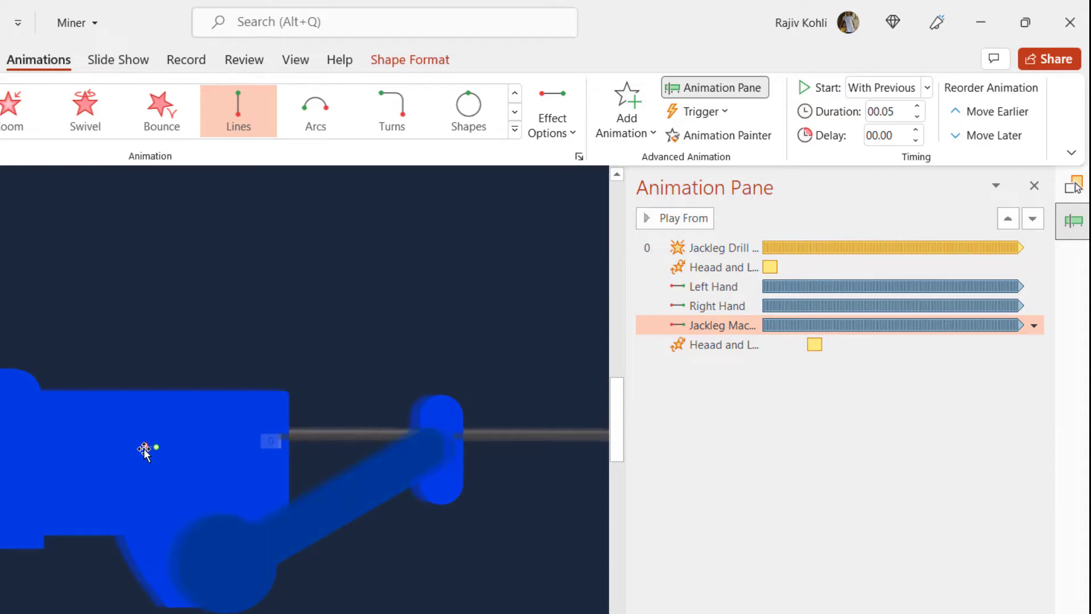
click(775, 285)
click(906, 112)
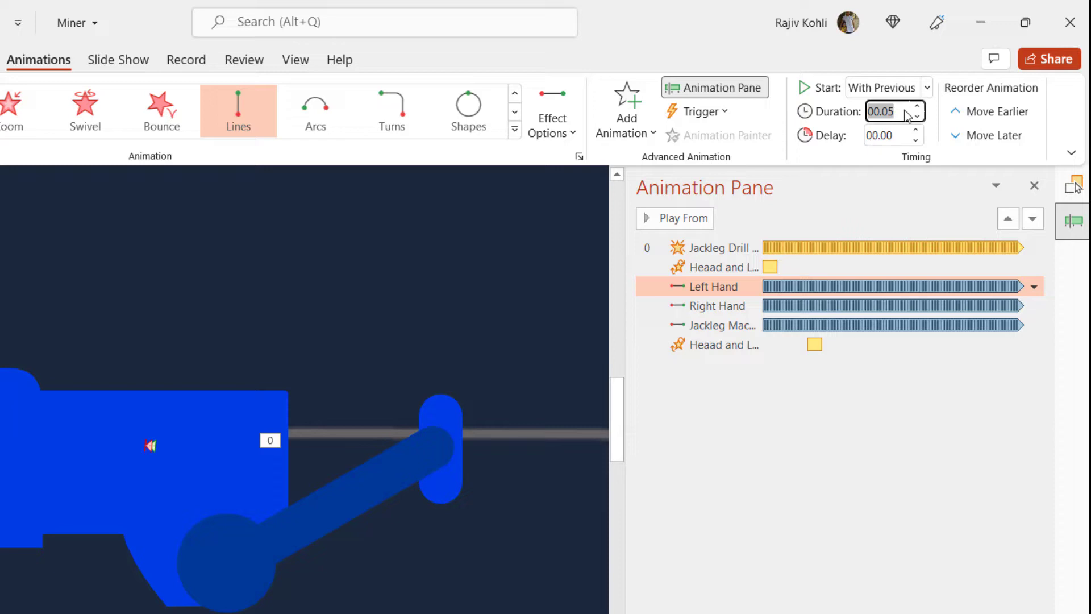
double_click(756, 286)
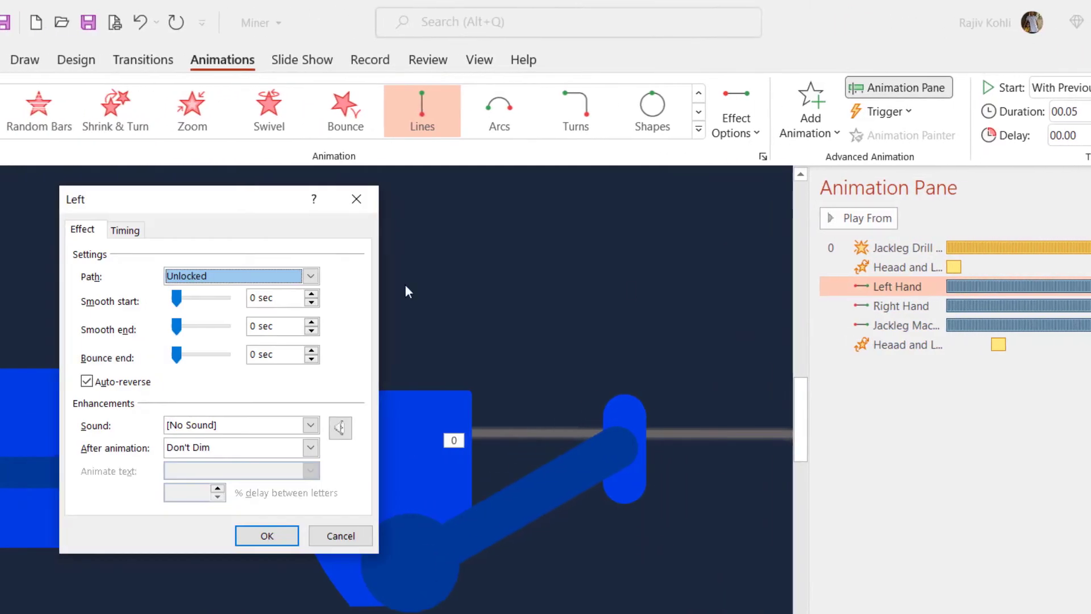
click(142, 229)
click(189, 322)
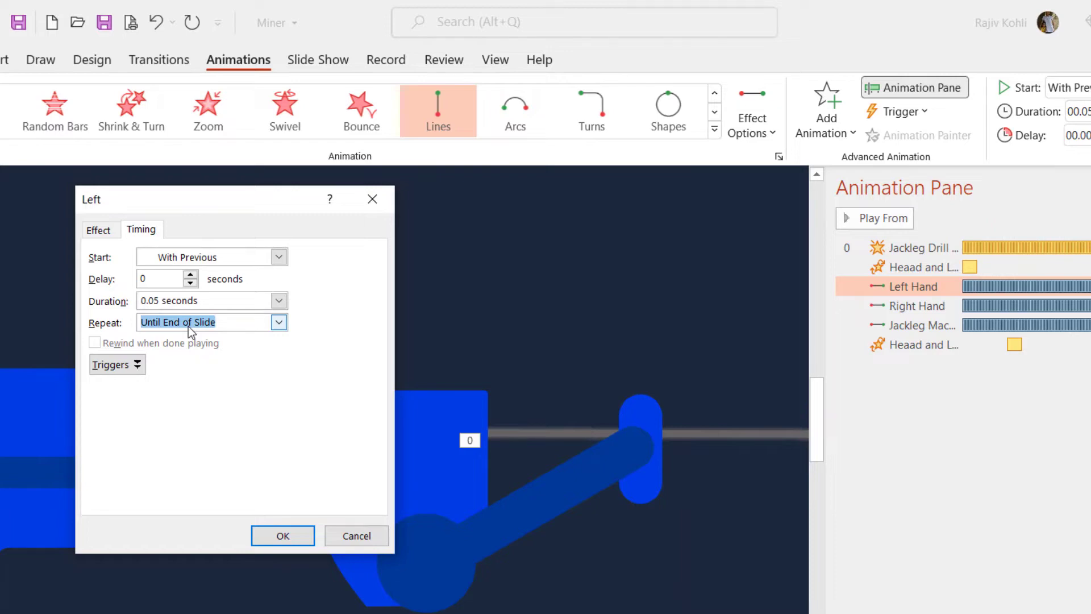
key(Return)
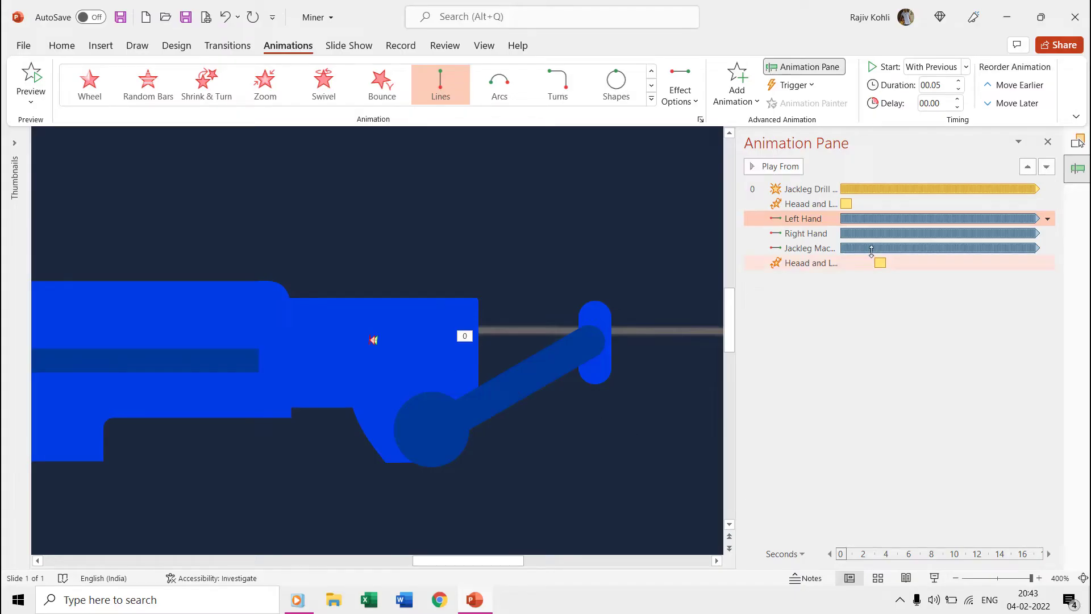
click(807, 233)
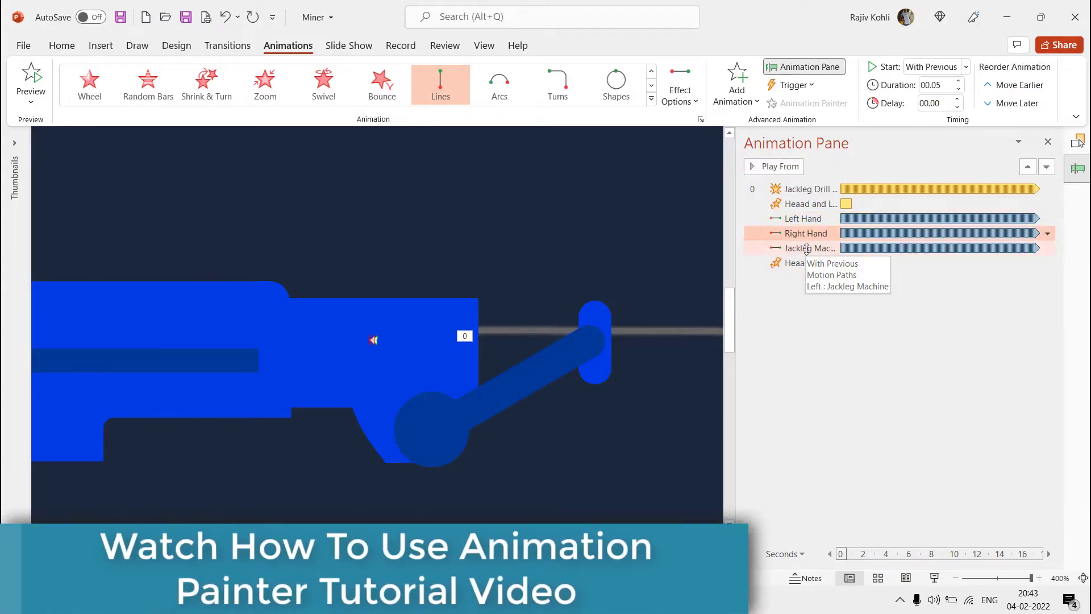
click(807, 248)
click(811, 234)
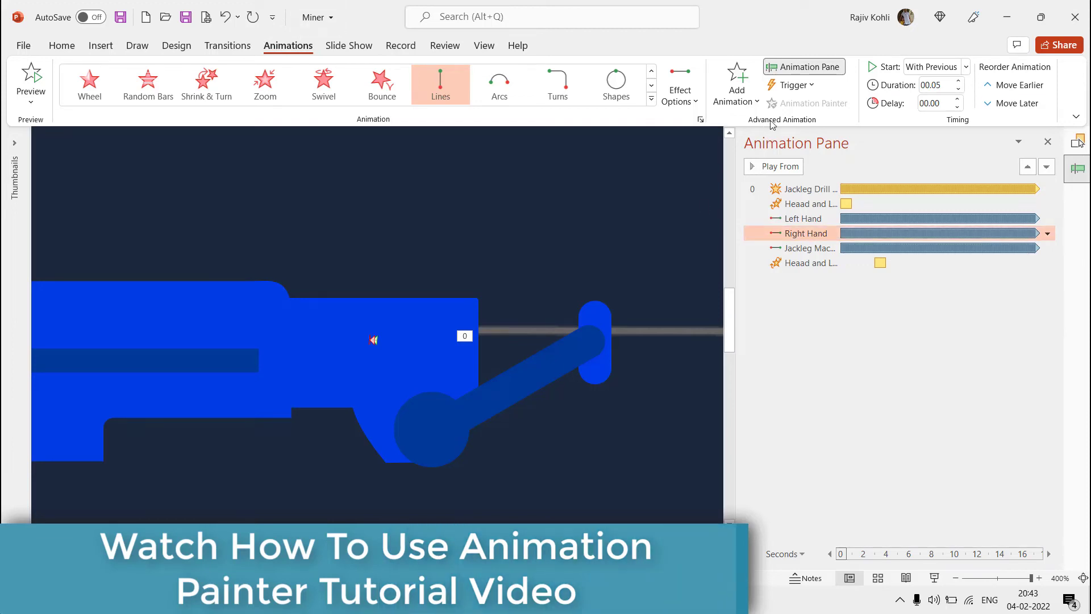
click(436, 336)
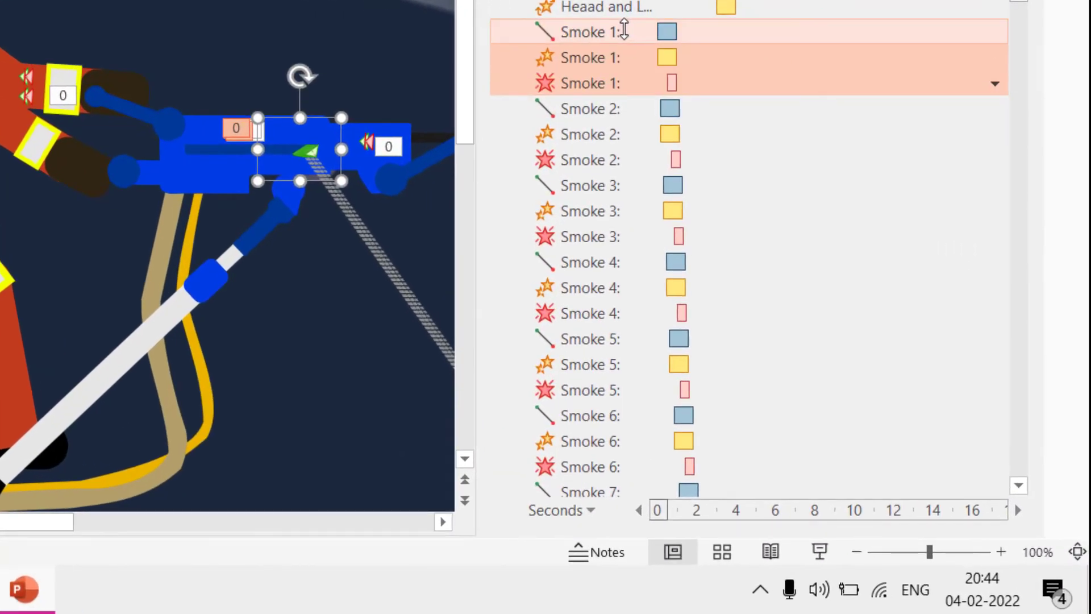
click(821, 279)
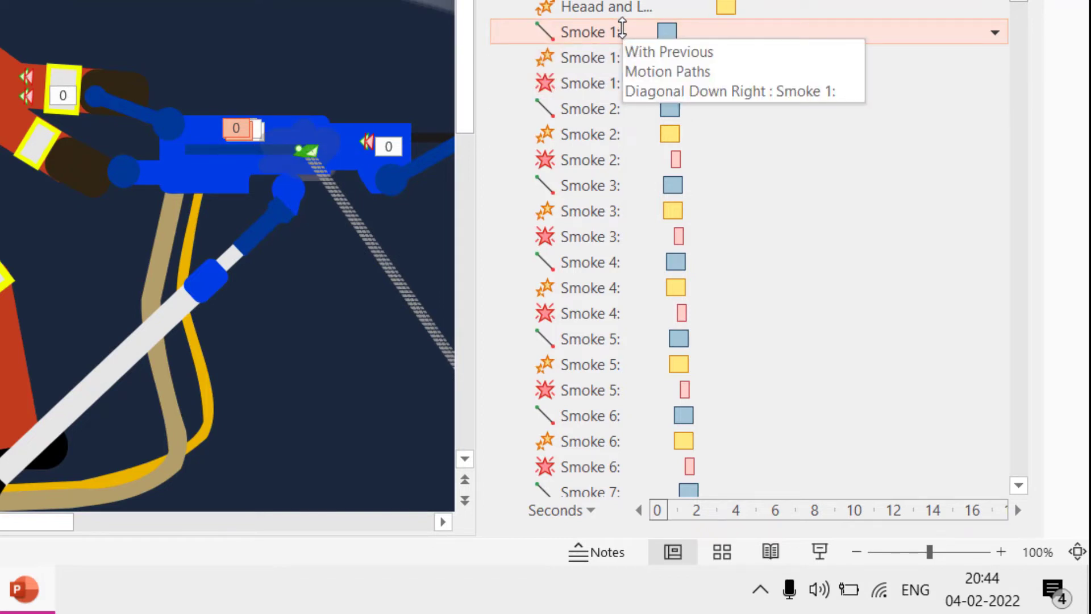
click(622, 33)
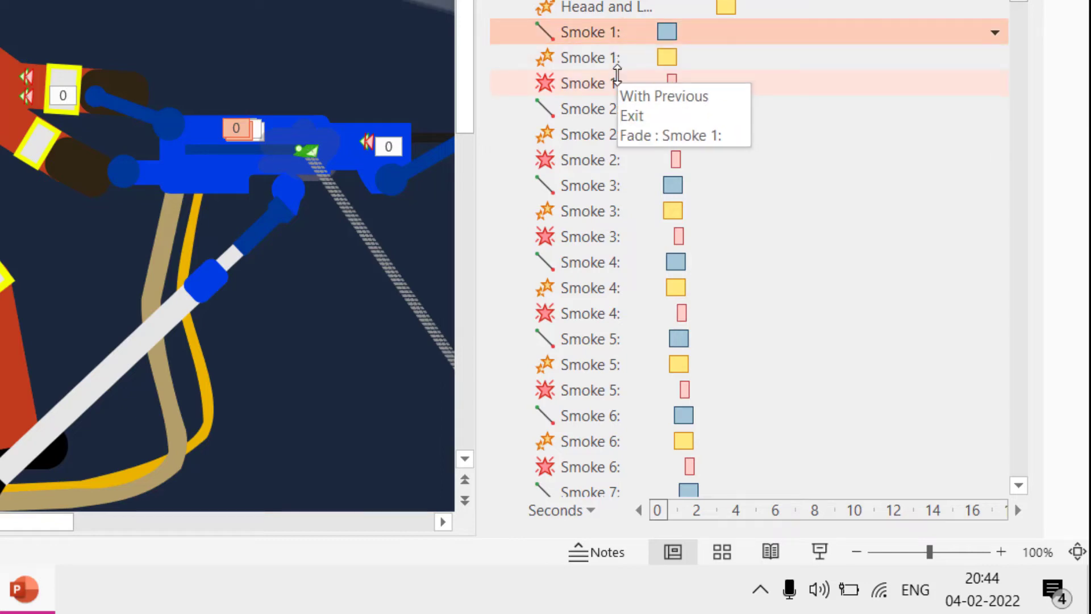
click(618, 109)
click(947, 108)
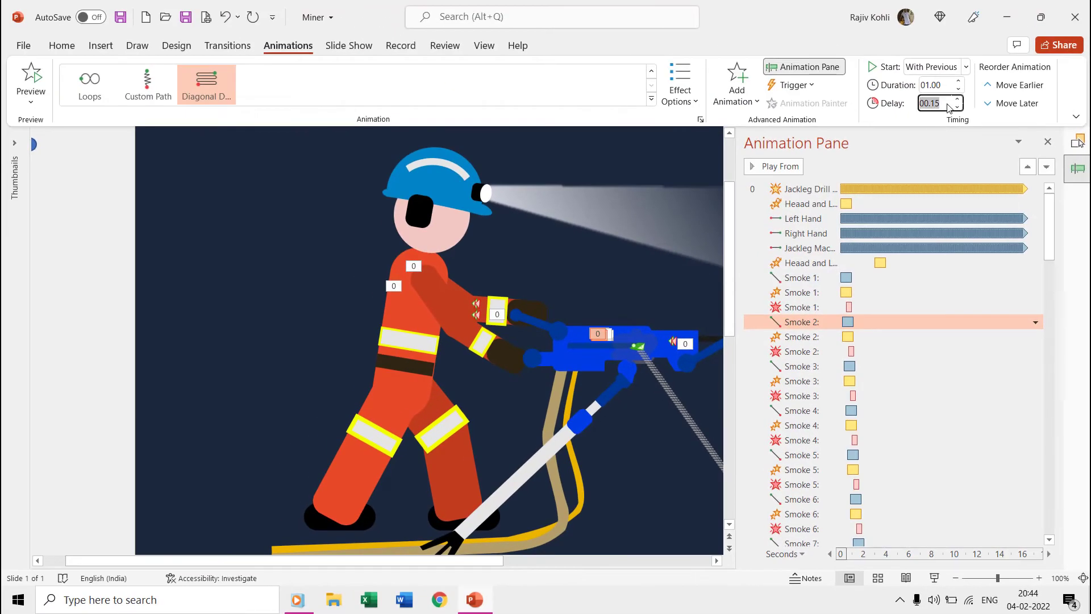
click(846, 338)
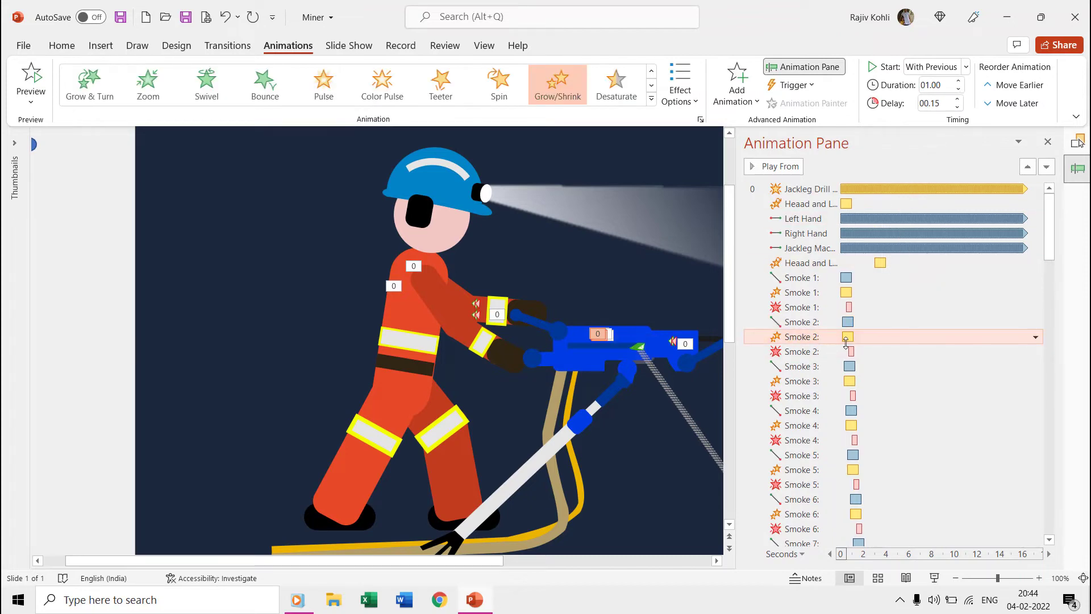
click(846, 351)
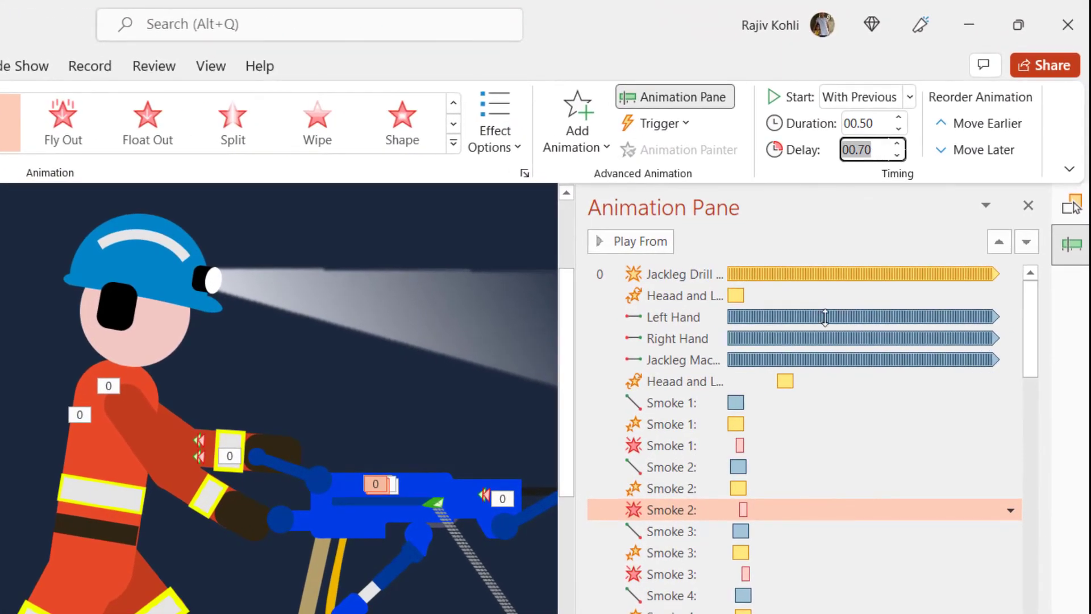
click(696, 531)
click(696, 552)
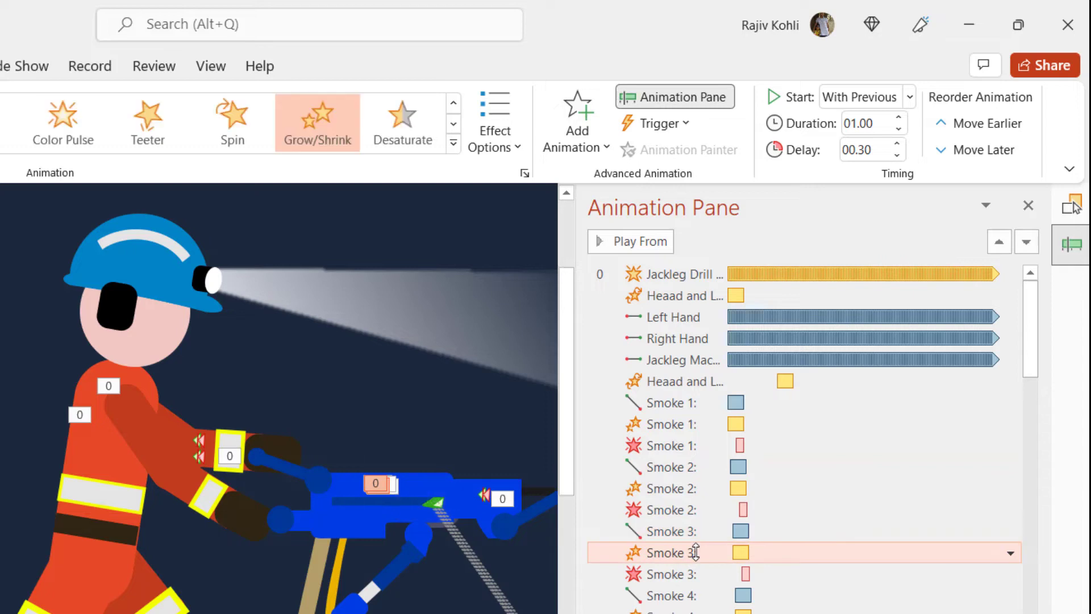
click(697, 572)
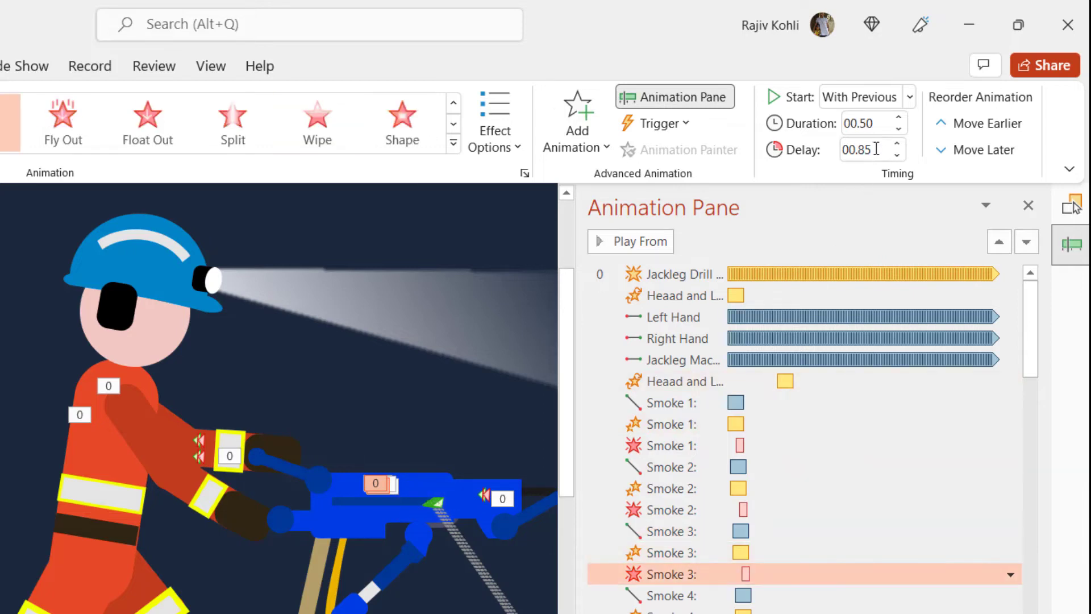
click(876, 149)
click(705, 595)
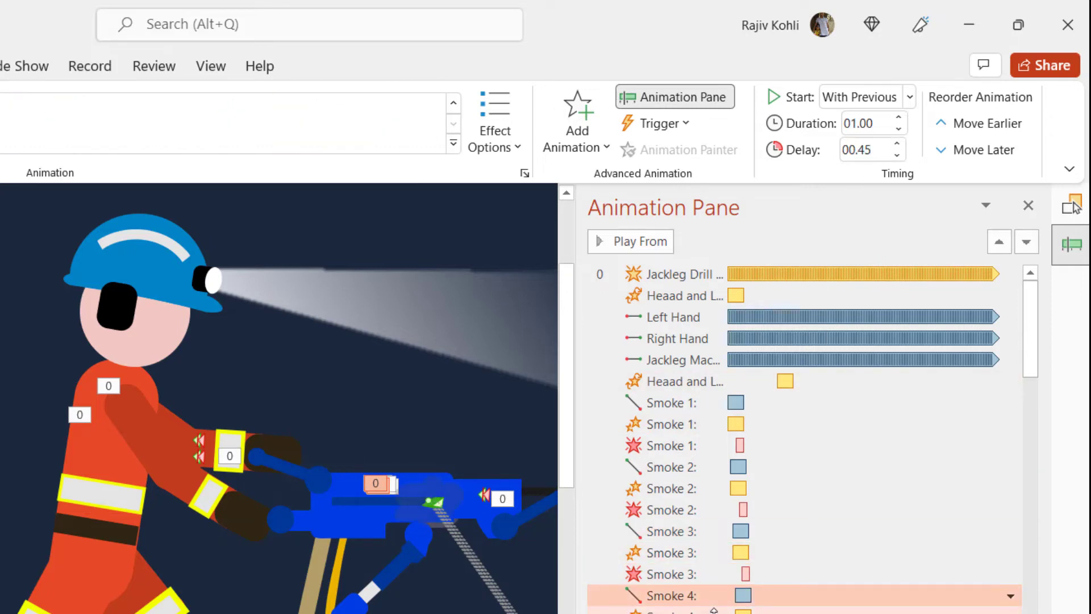
click(705, 611)
key(Down)
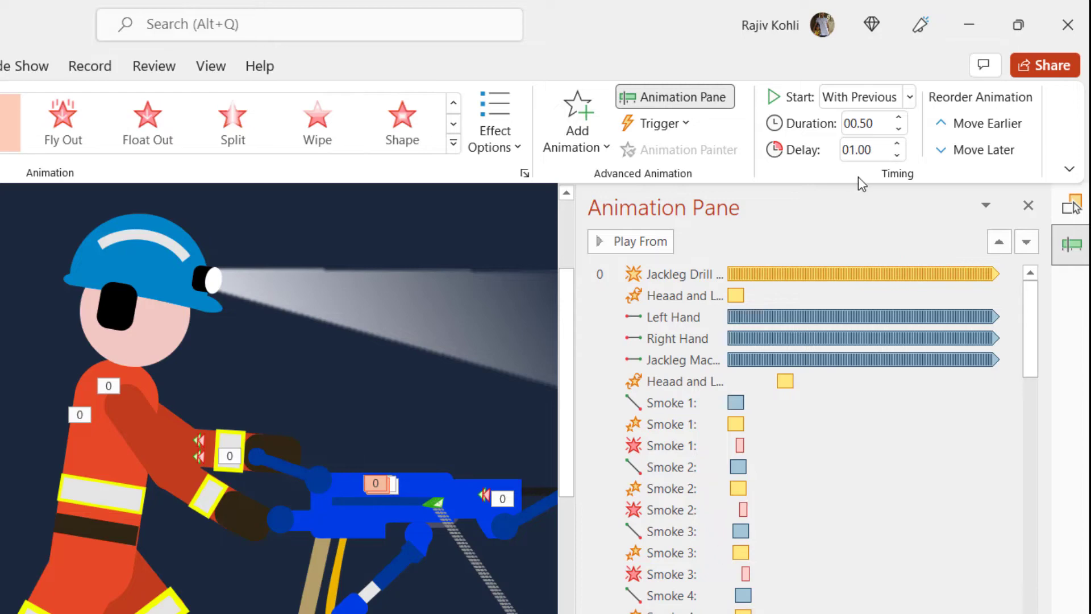
click(881, 151)
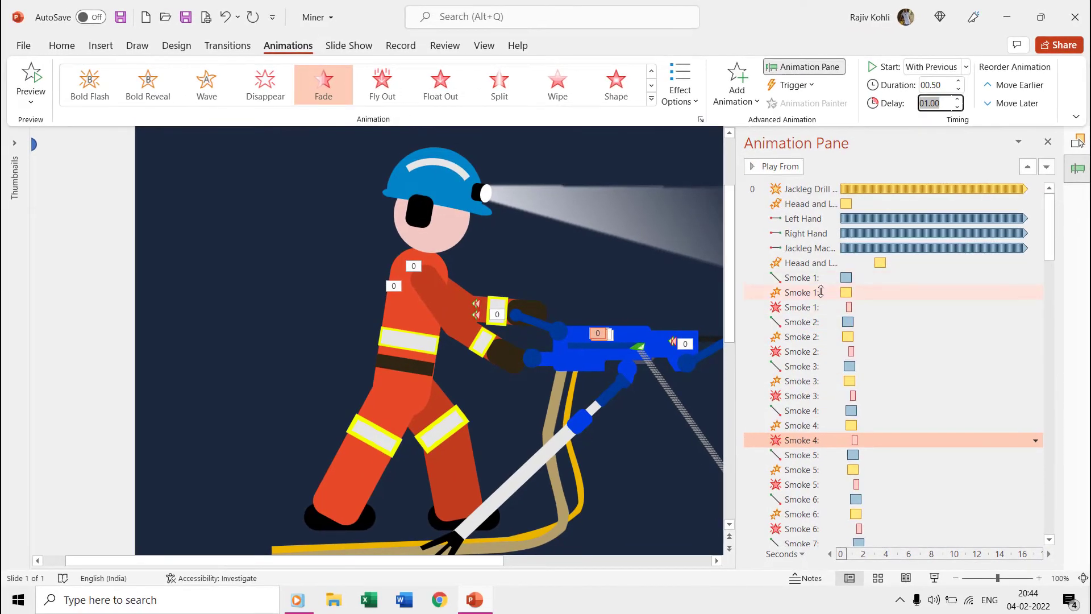
double_click(820, 292)
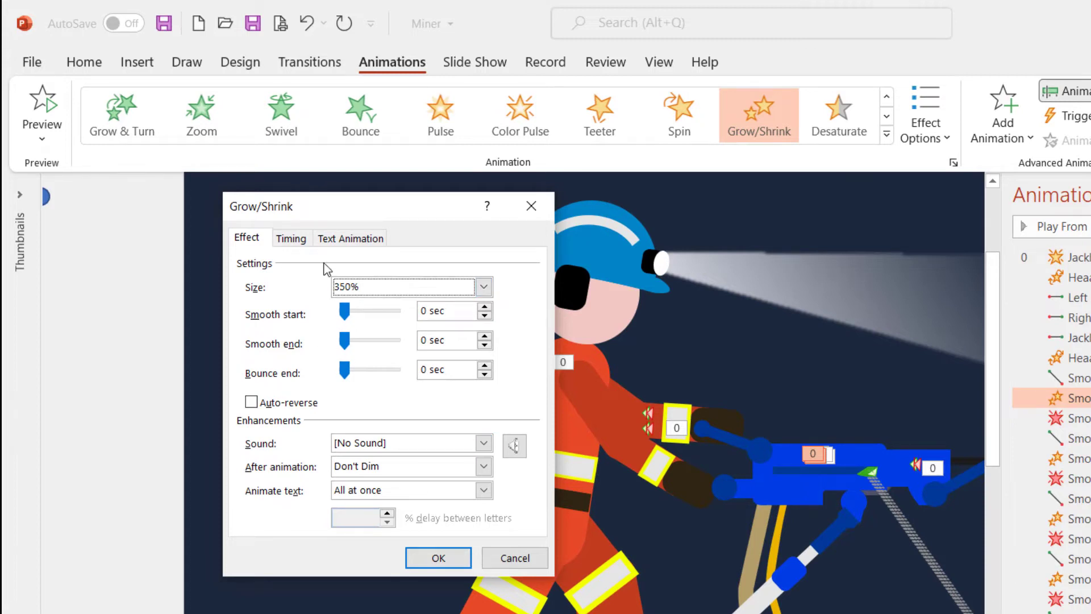
click(300, 242)
key(Return)
key(Down)
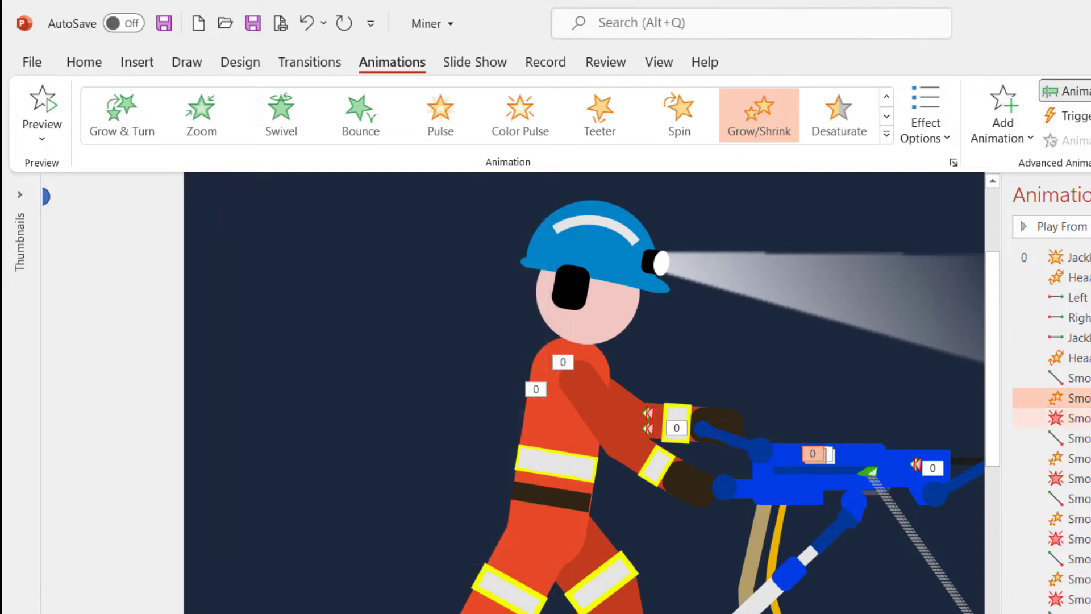
key(Return)
click(294, 275)
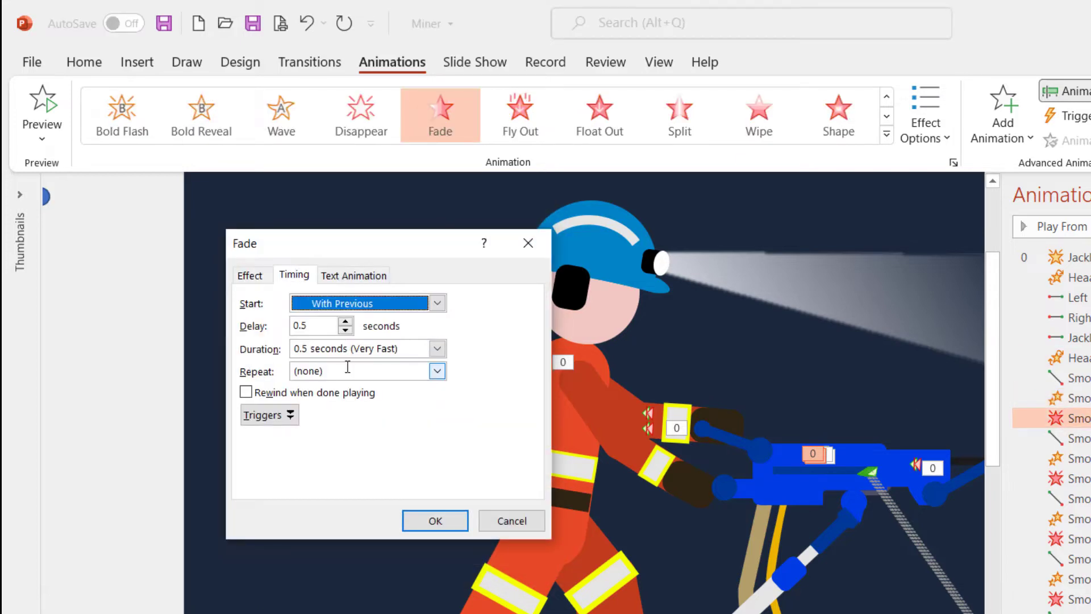
click(350, 348)
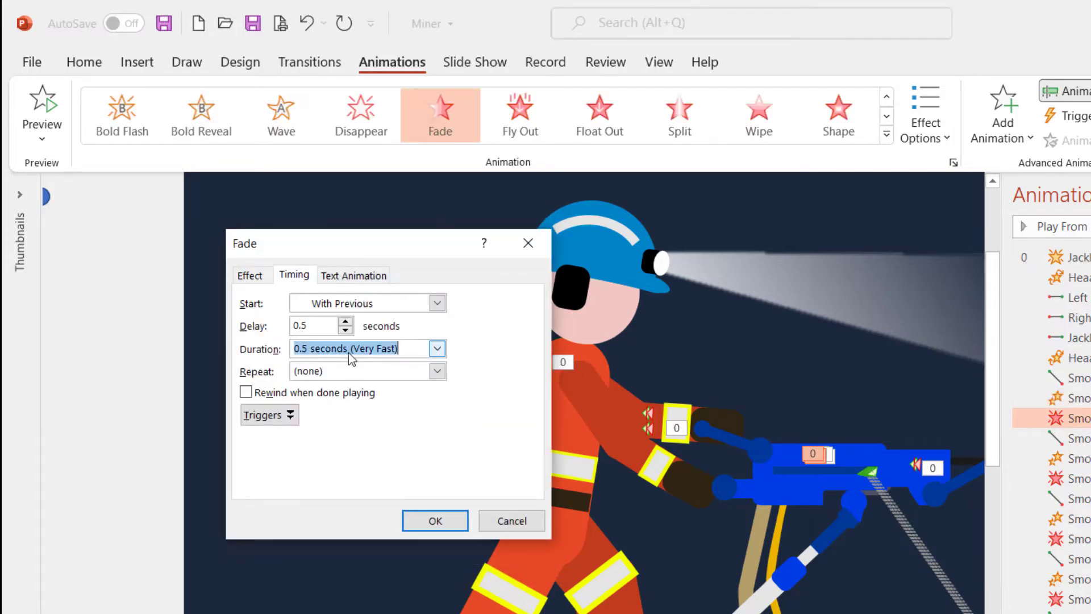
key(Return)
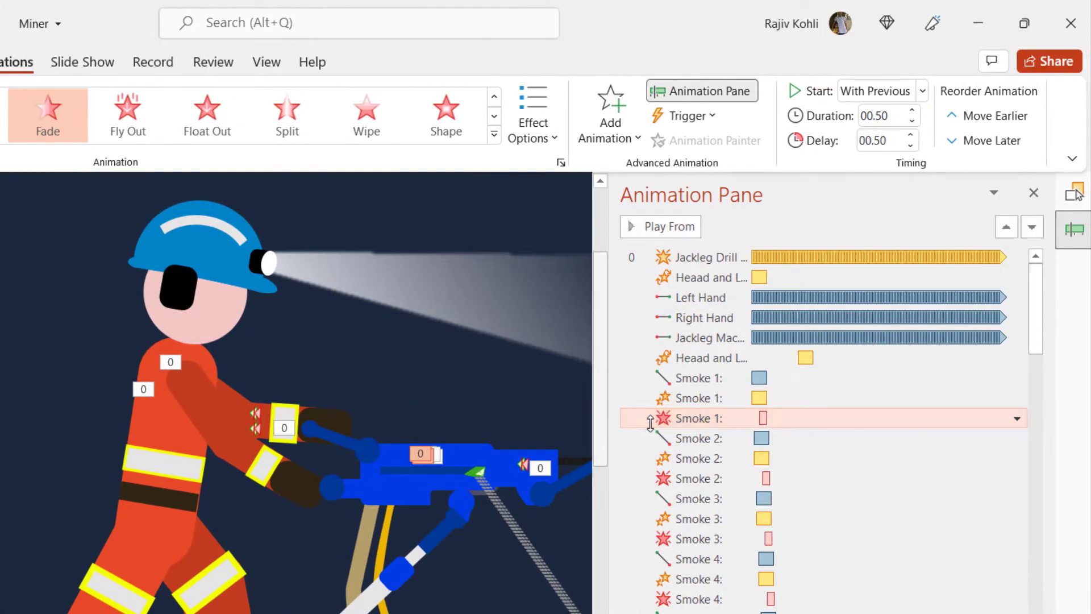
click(697, 436)
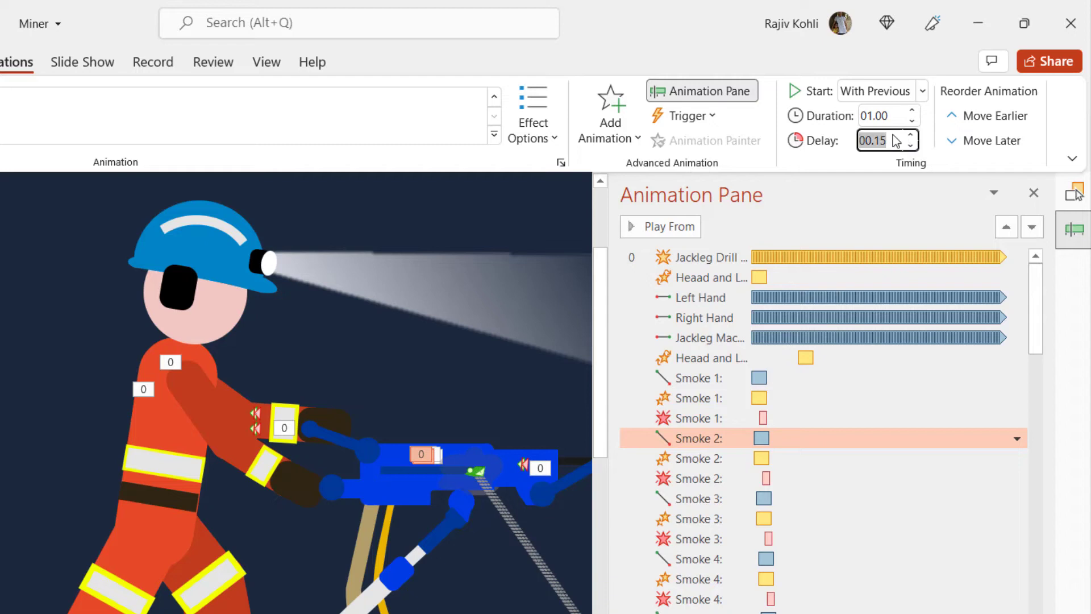
click(730, 458)
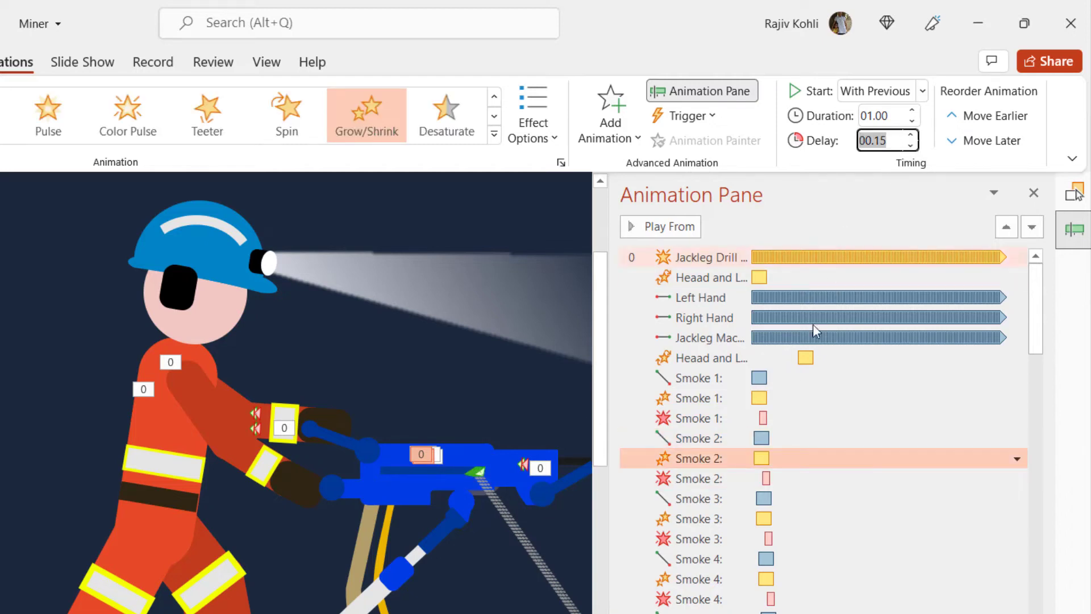
click(728, 478)
click(890, 139)
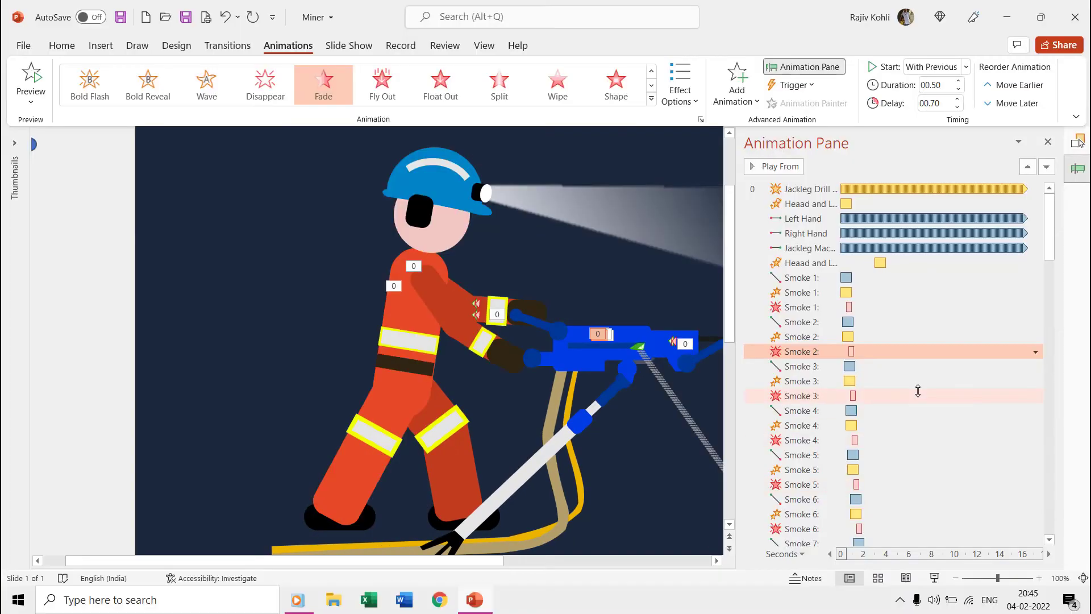
scroll(915, 392, down, 10)
scroll(906, 414, down, 7)
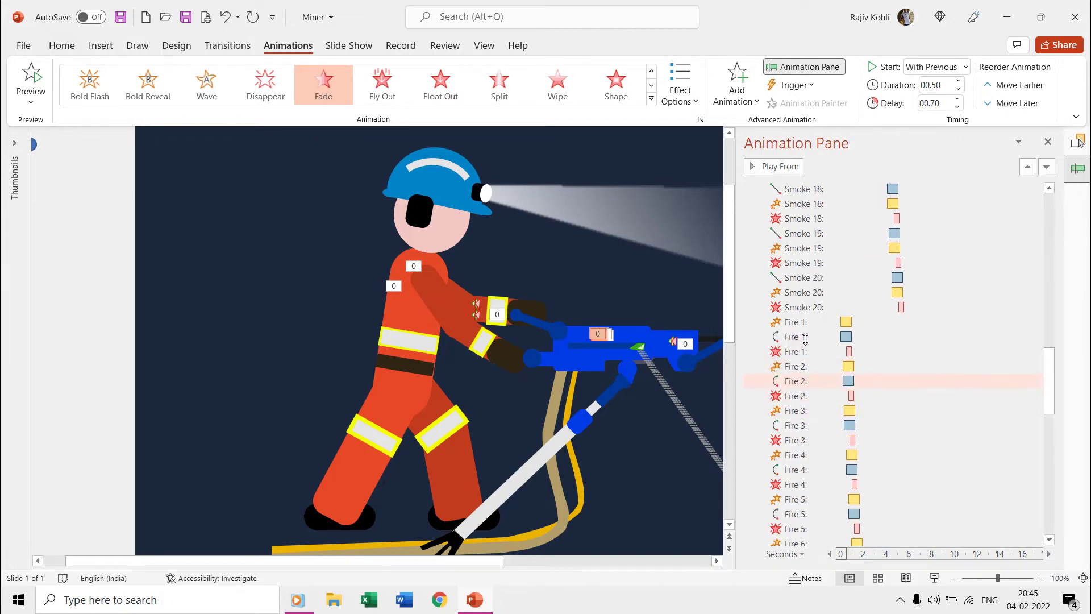
click(806, 327)
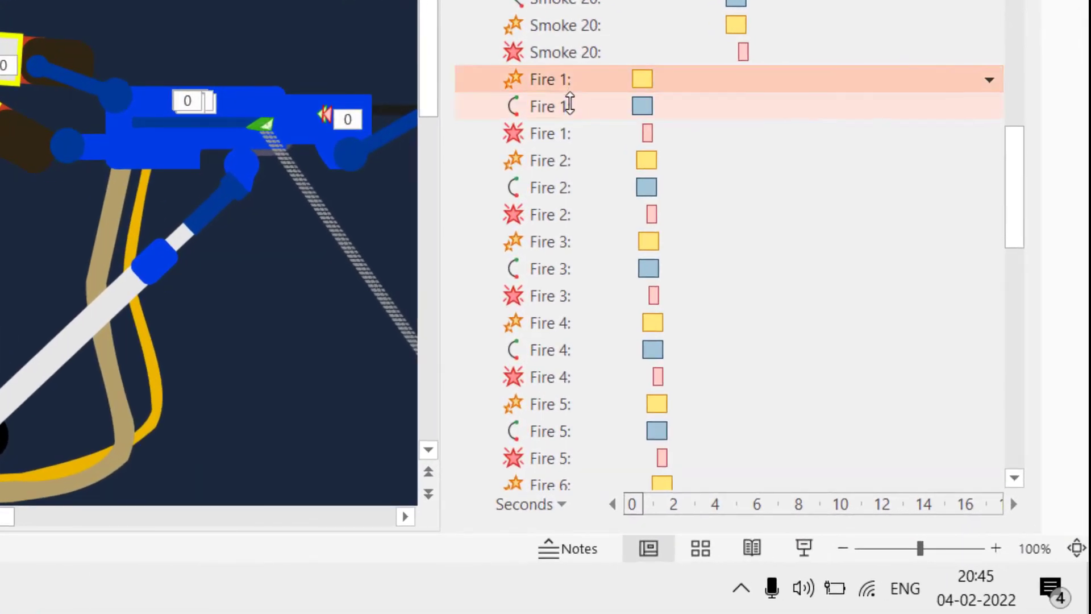
click(569, 86)
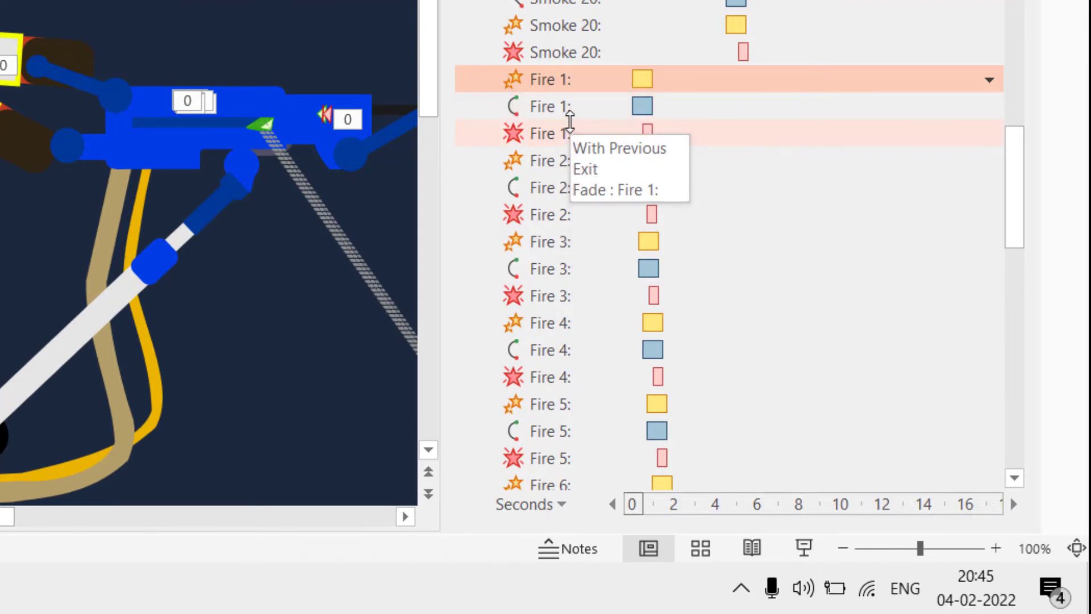
click(569, 119)
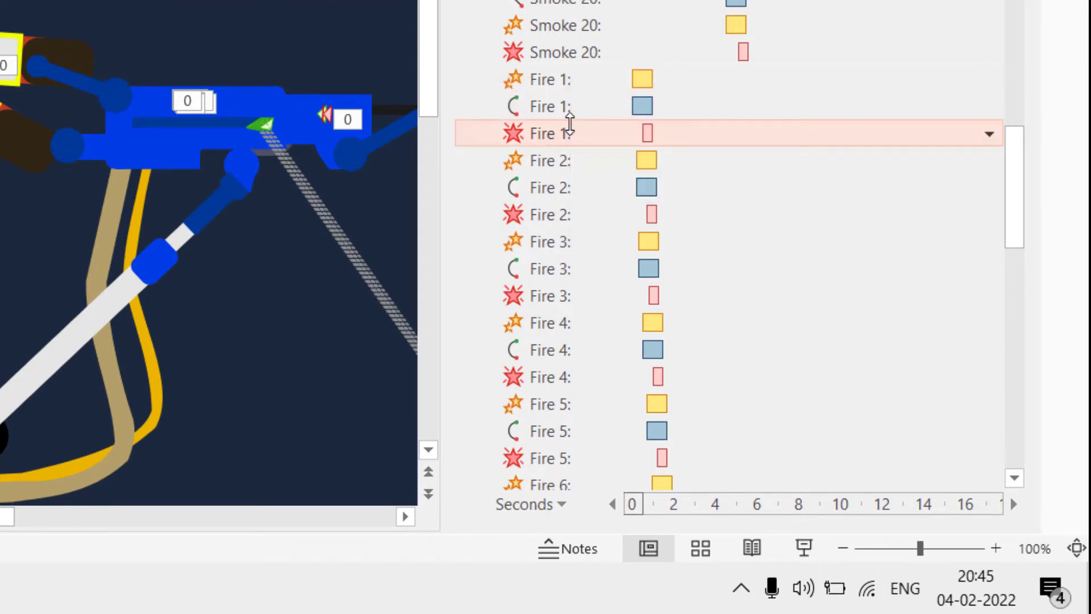
scroll(39, 154, down, 3)
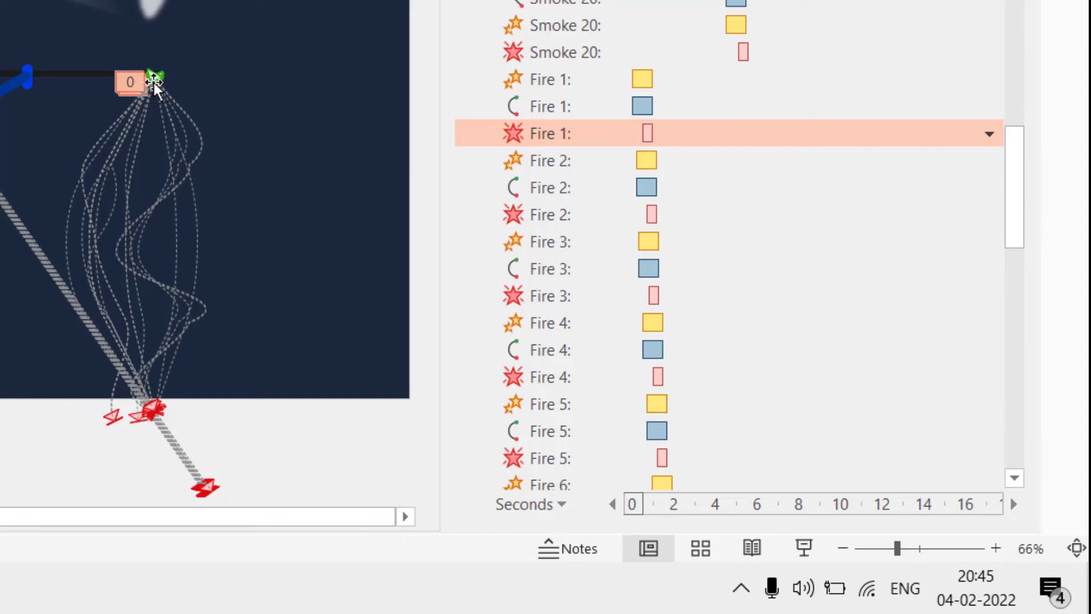
click(154, 80)
scroll(244, 129, up, 3)
scroll(245, 130, up, 2)
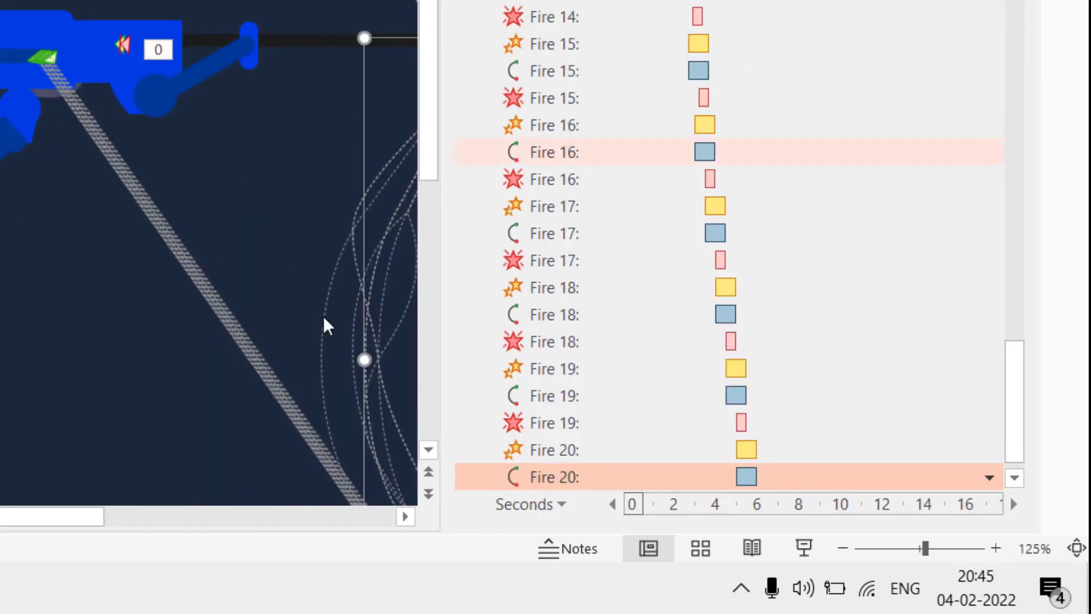
click(405, 515)
click(405, 515)
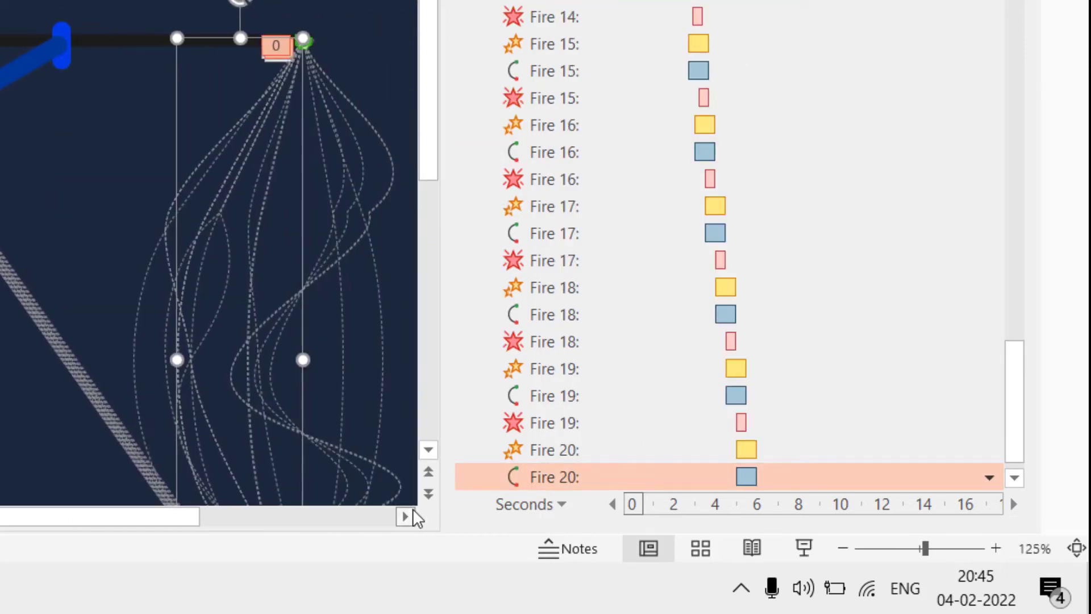
- Edit the Fire 20 arc path's points, bending it further right partway down
click(405, 515)
click(685, 99)
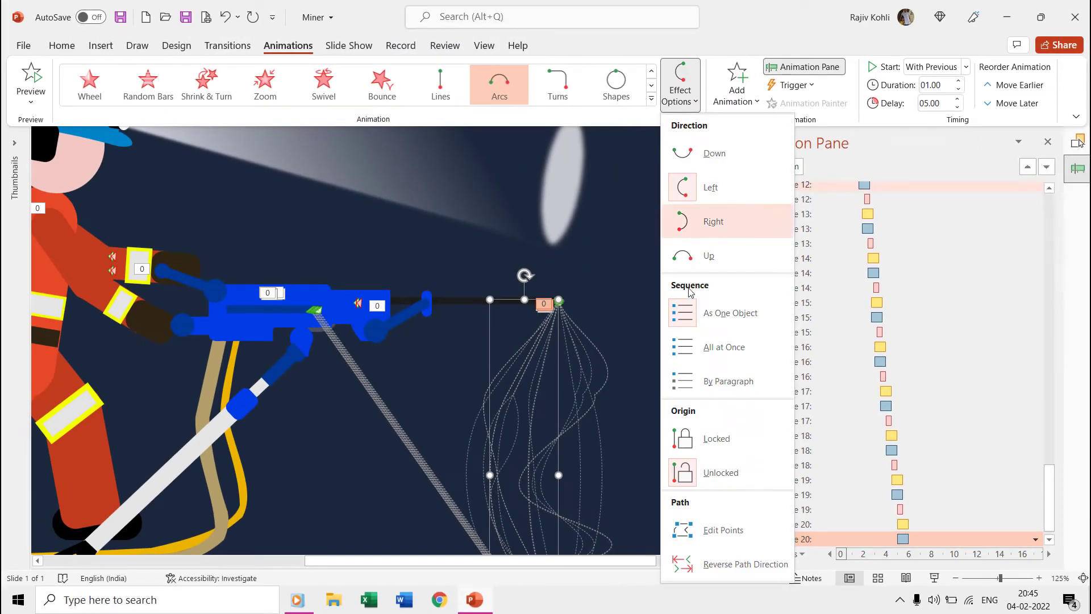
click(711, 518)
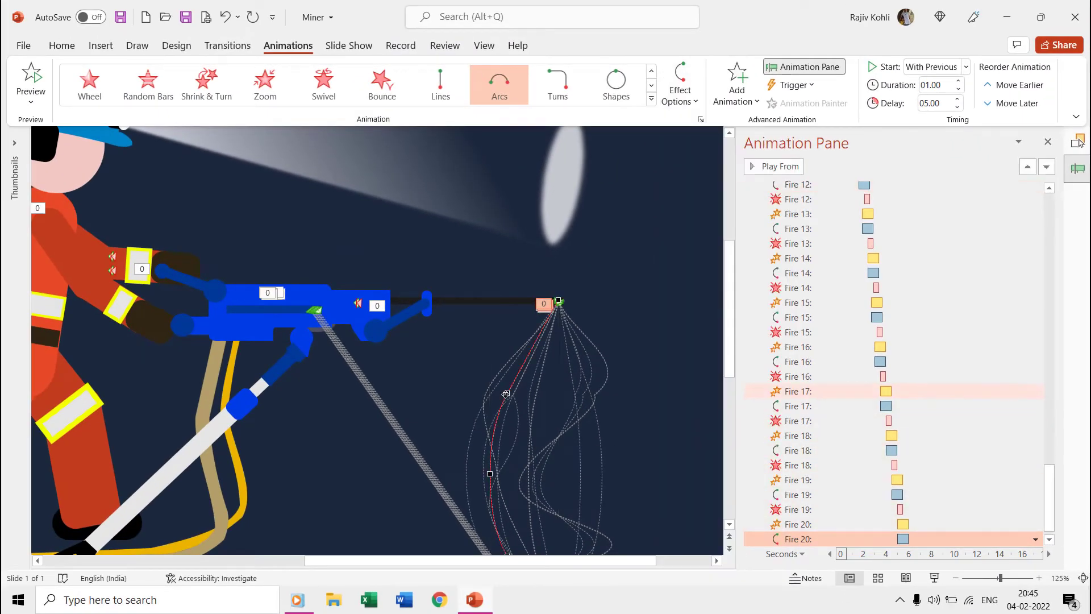
drag(509, 393, 528, 398)
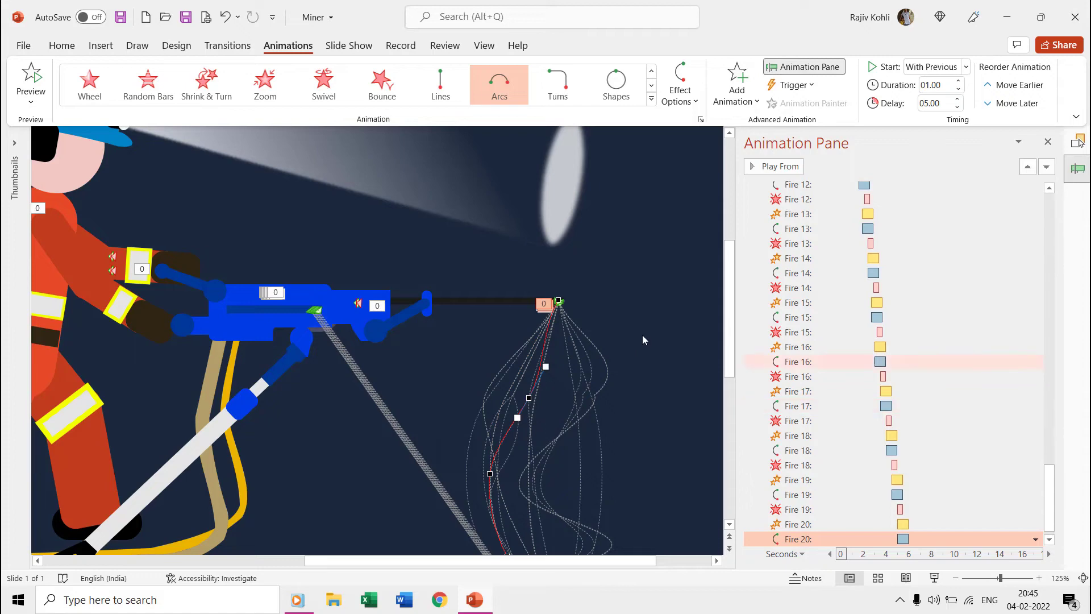
click(676, 258)
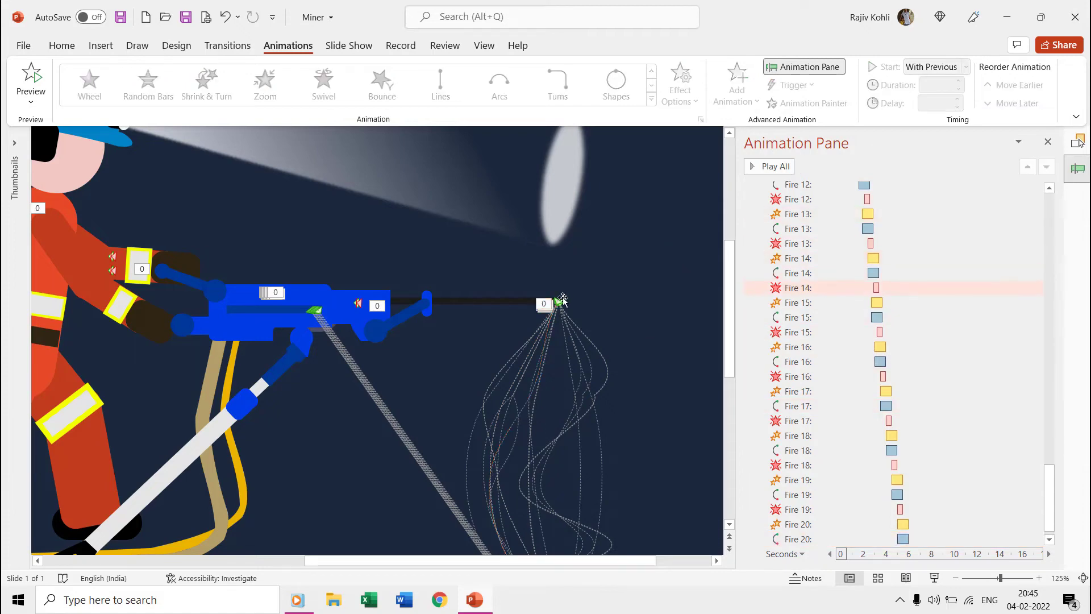
- Draw a freeform Custom Path motion for the jackleg machine shape
click(510, 297)
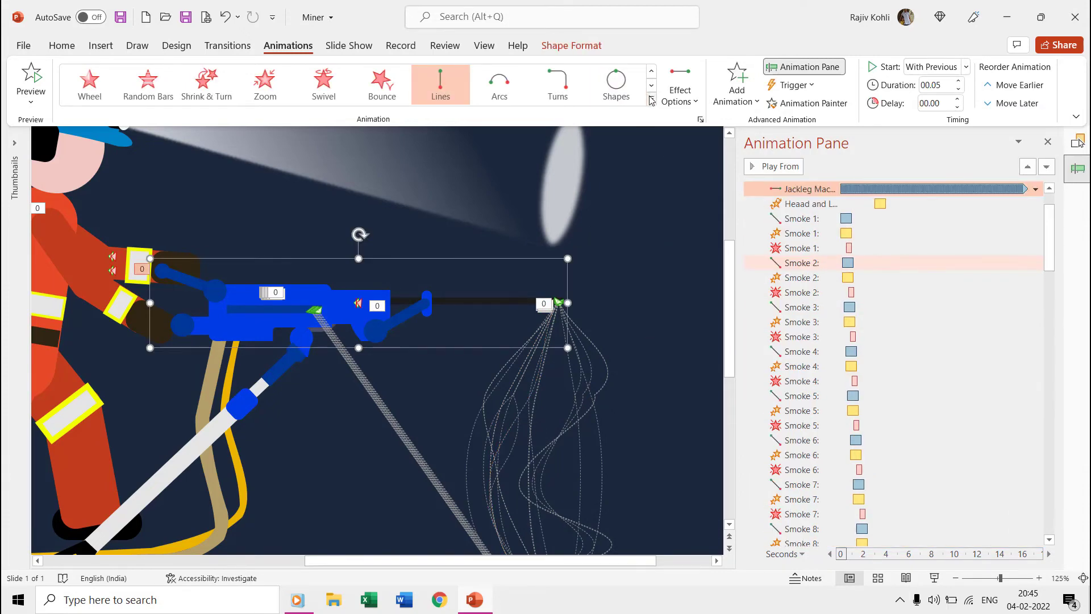
click(651, 99)
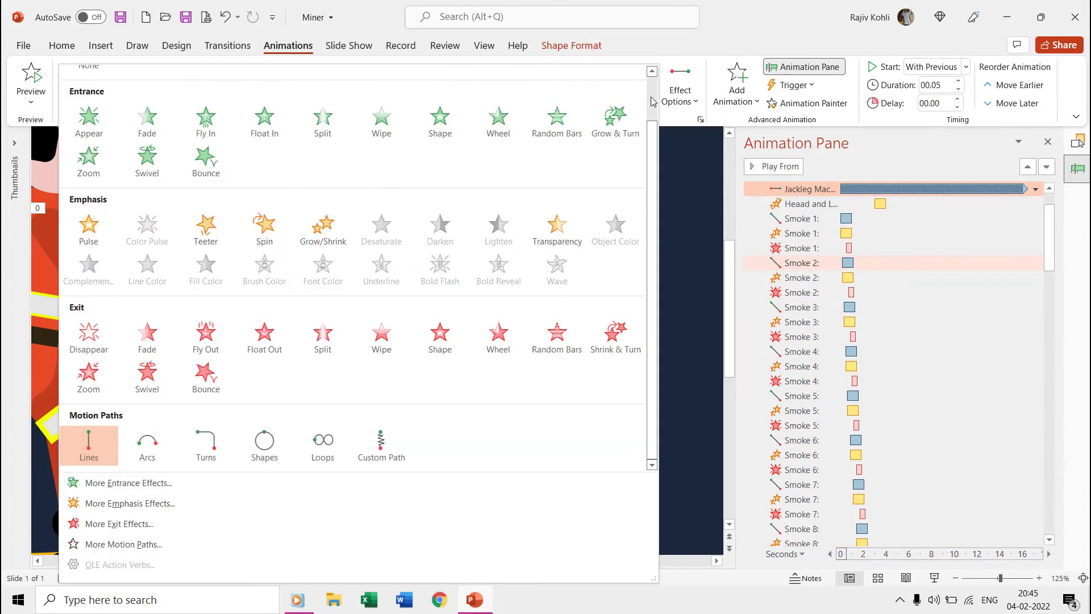
click(385, 458)
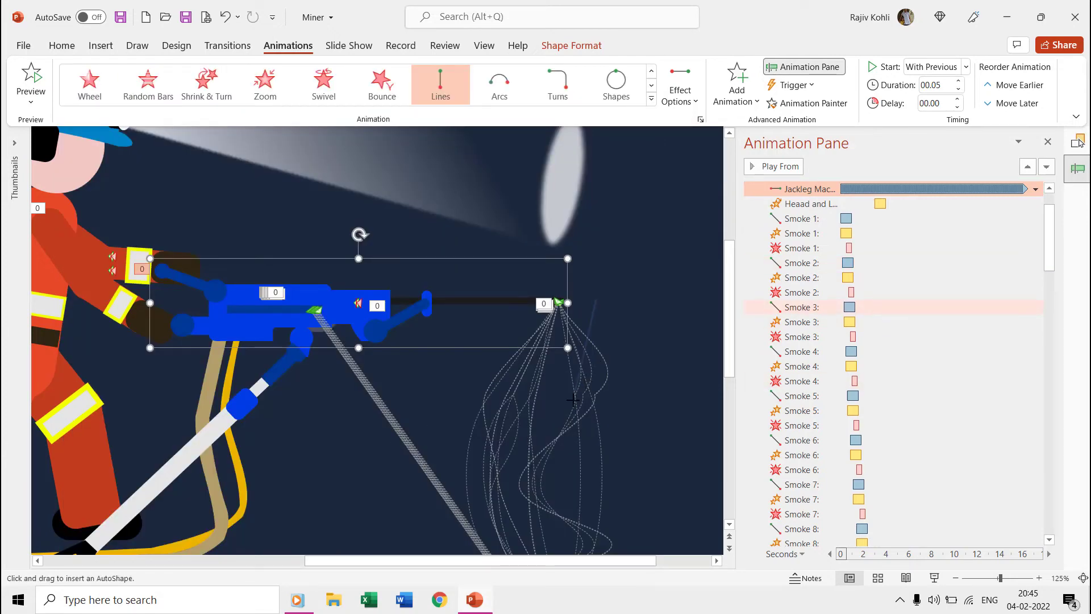
double_click(529, 533)
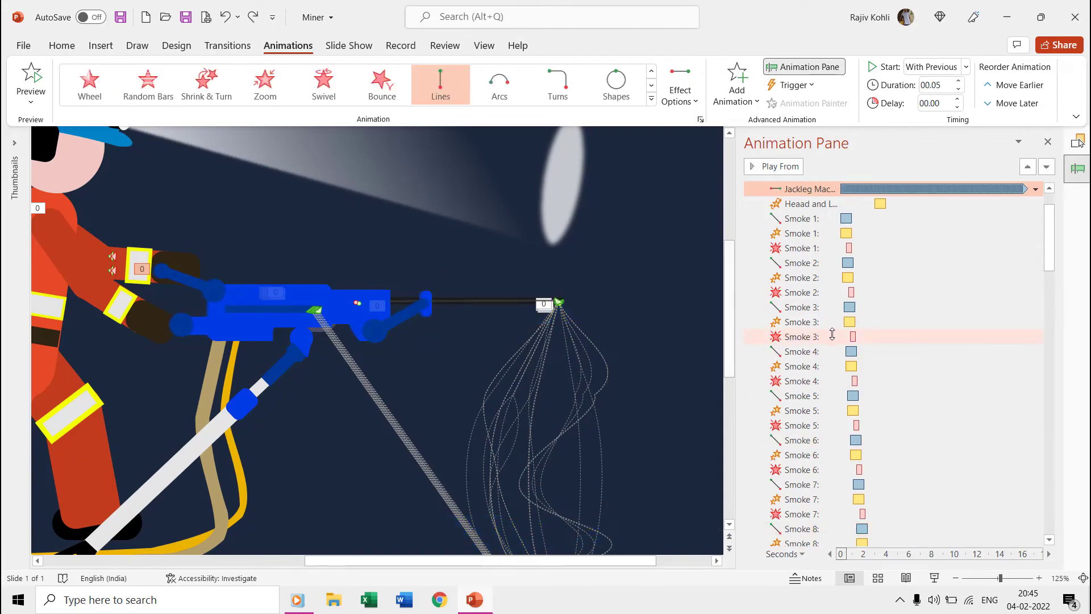
scroll(832, 334, down, 19)
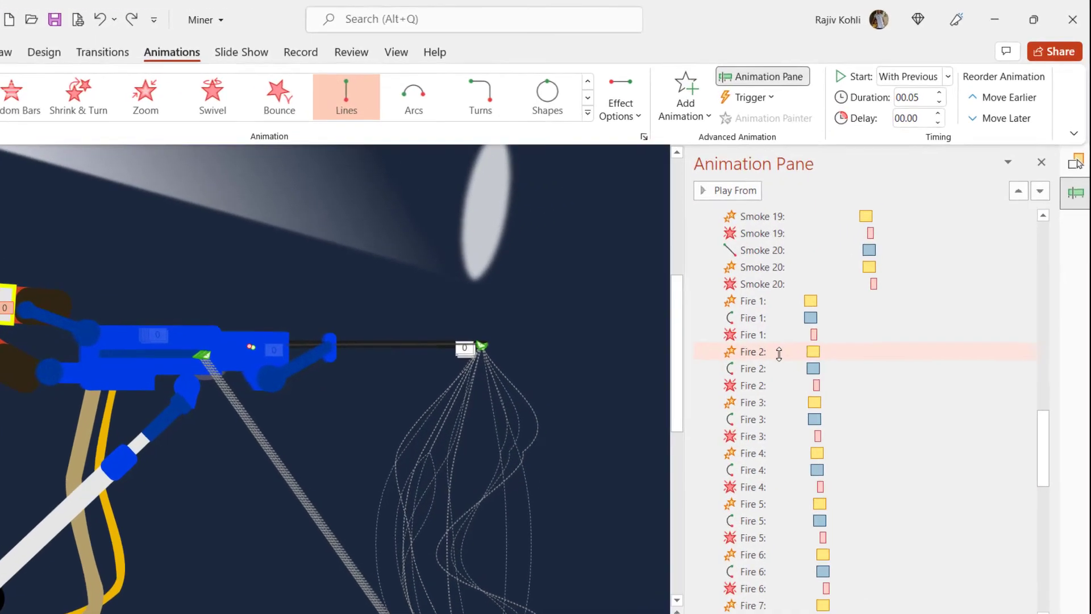
click(818, 307)
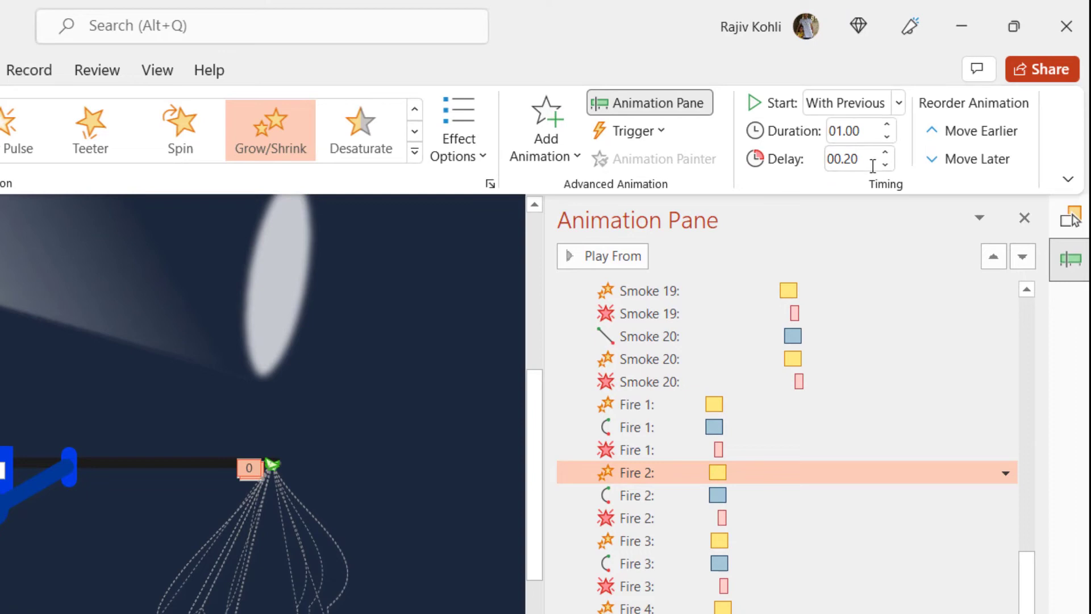
click(701, 492)
click(699, 516)
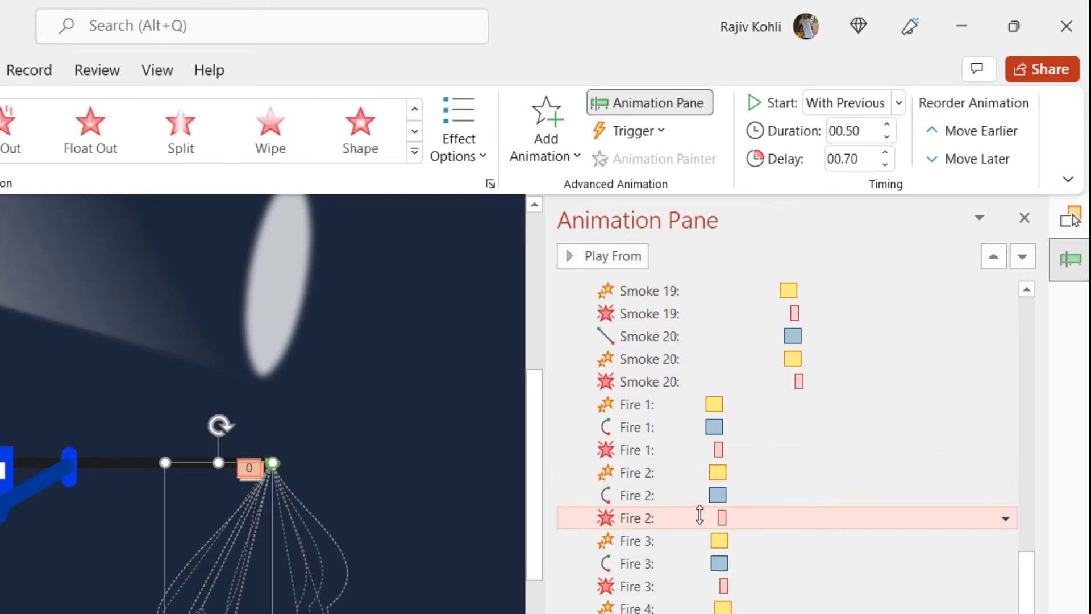
scroll(699, 515, down, 2)
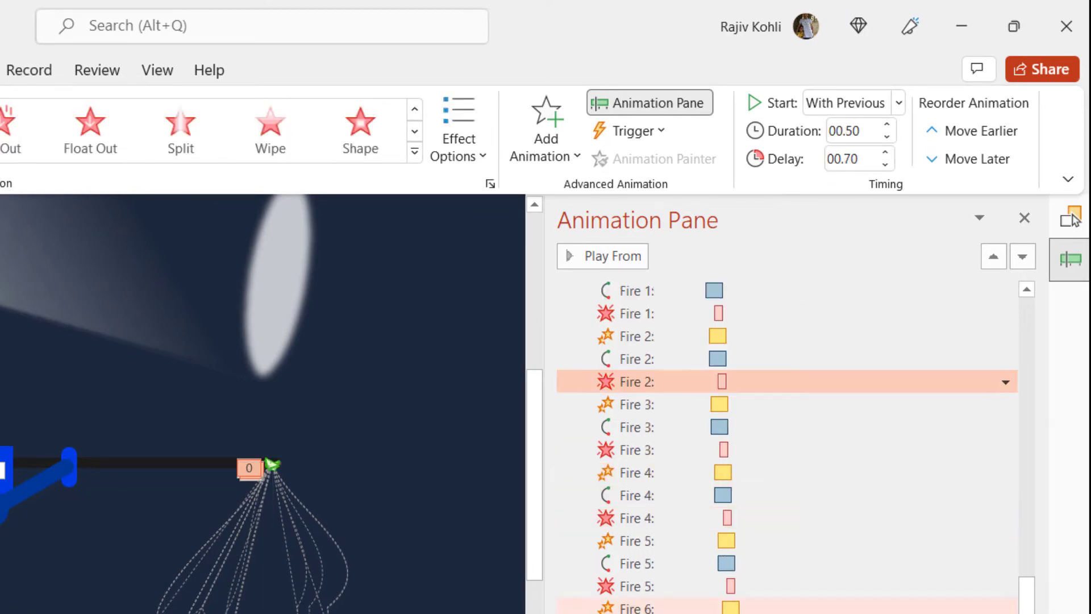
scroll(700, 596, down, 10)
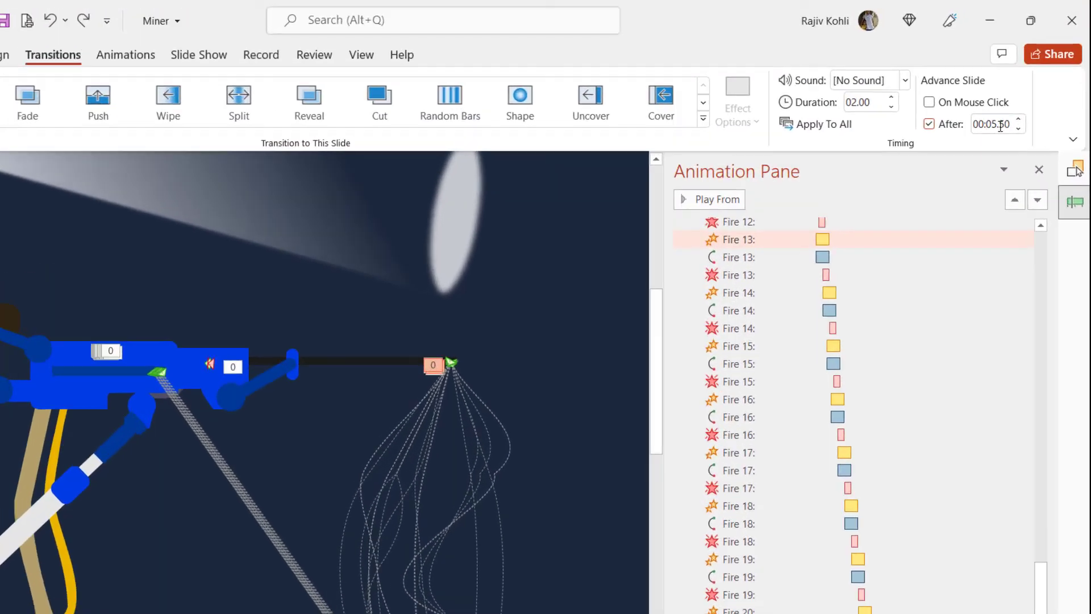
- Auto-advance the slide after 00:05.50 and loop the show continuously until Esc
click(1000, 125)
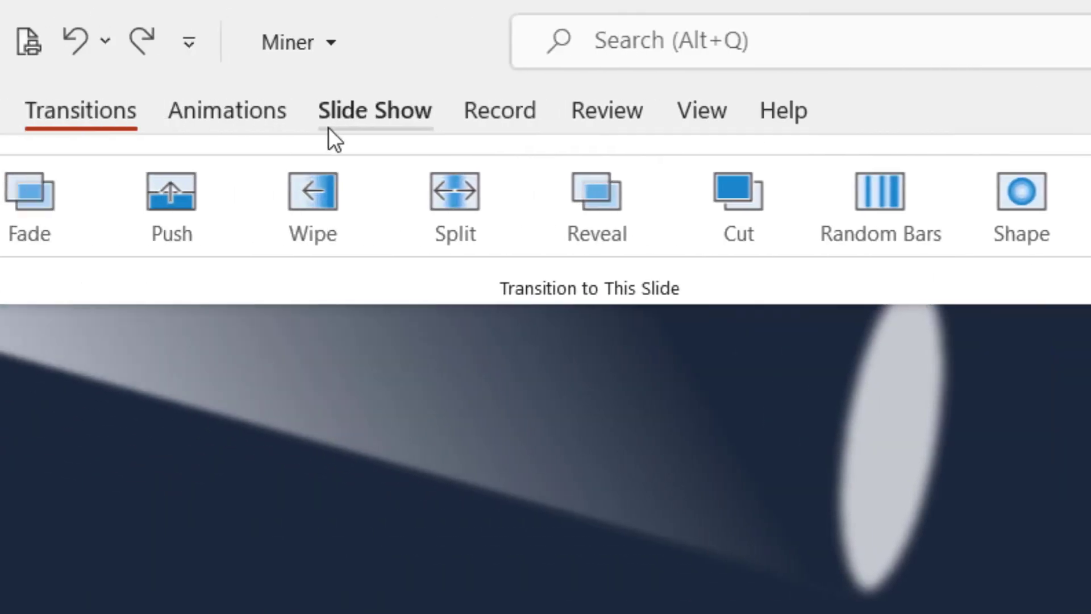
click(328, 131)
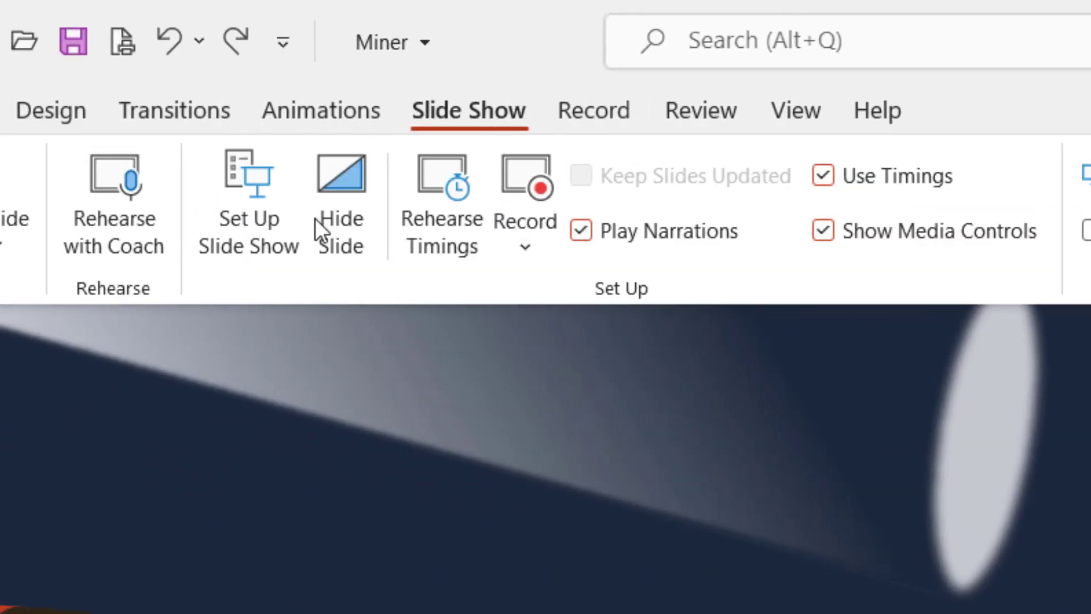
click(250, 233)
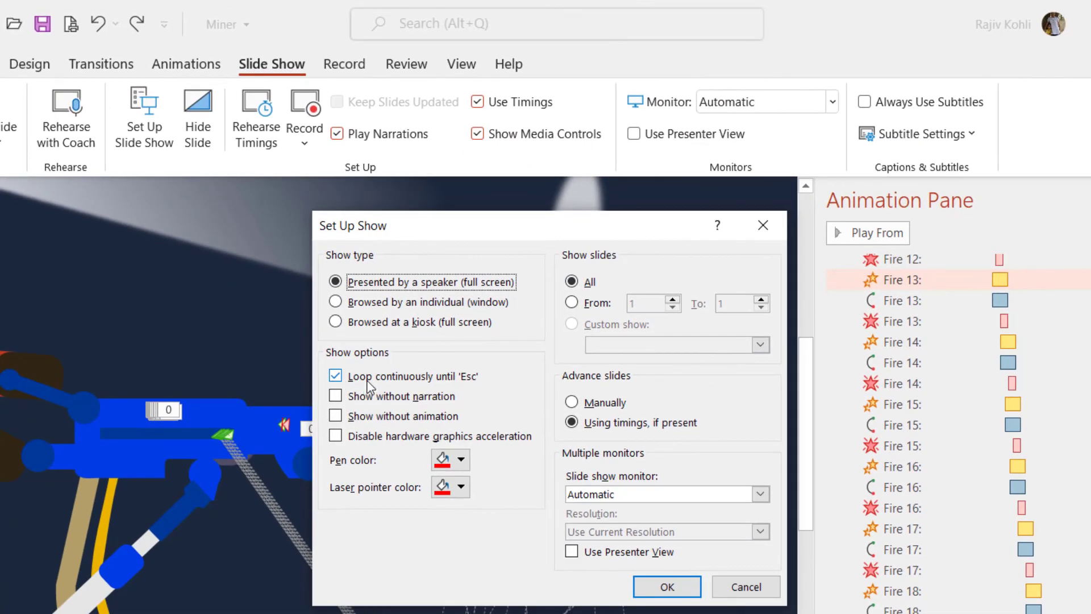
click(367, 381)
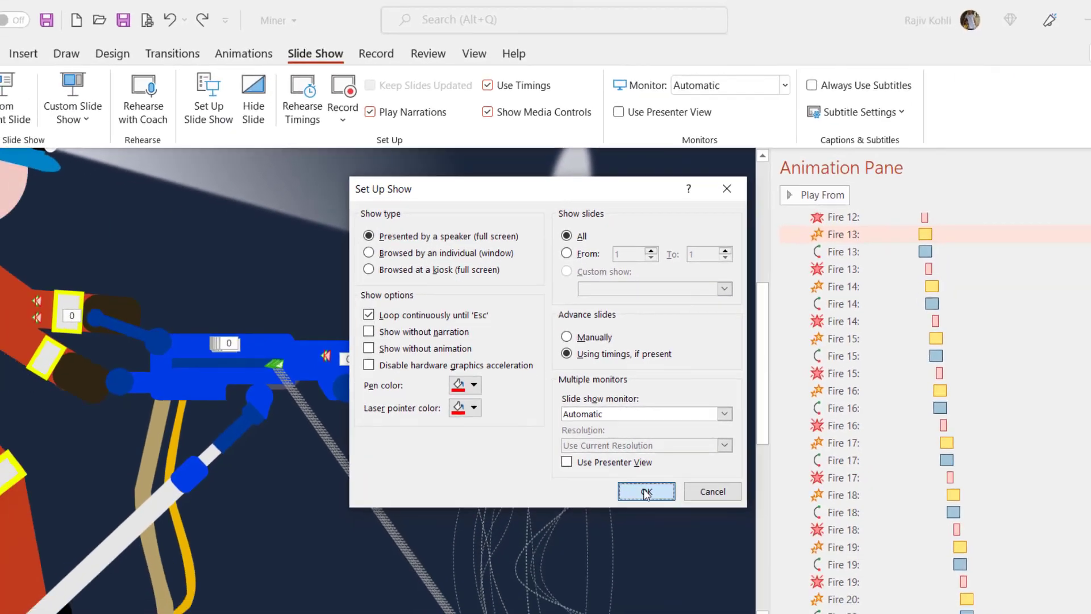
click(666, 586)
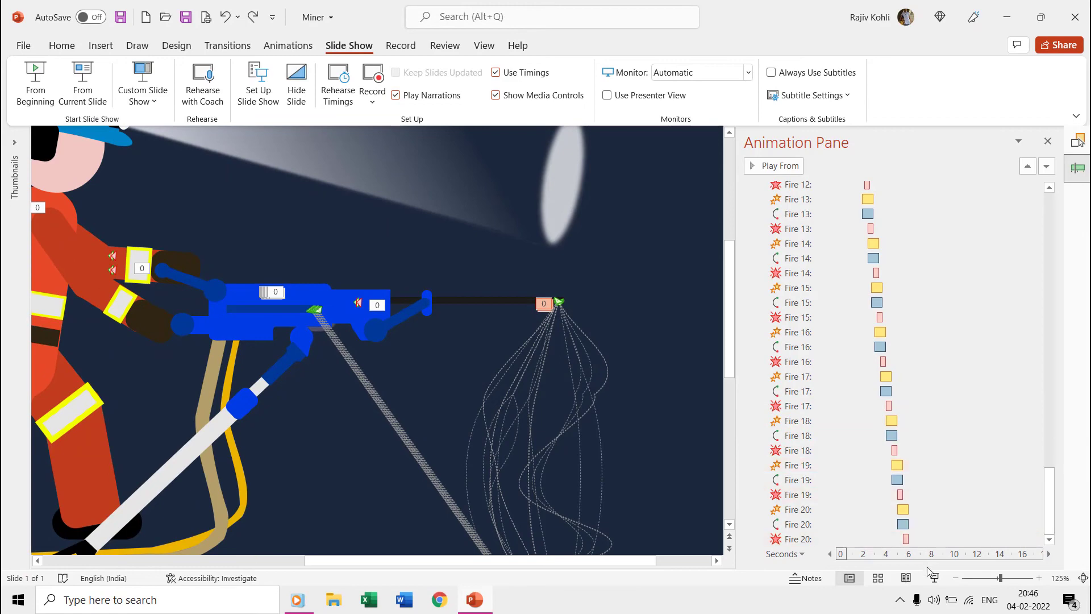